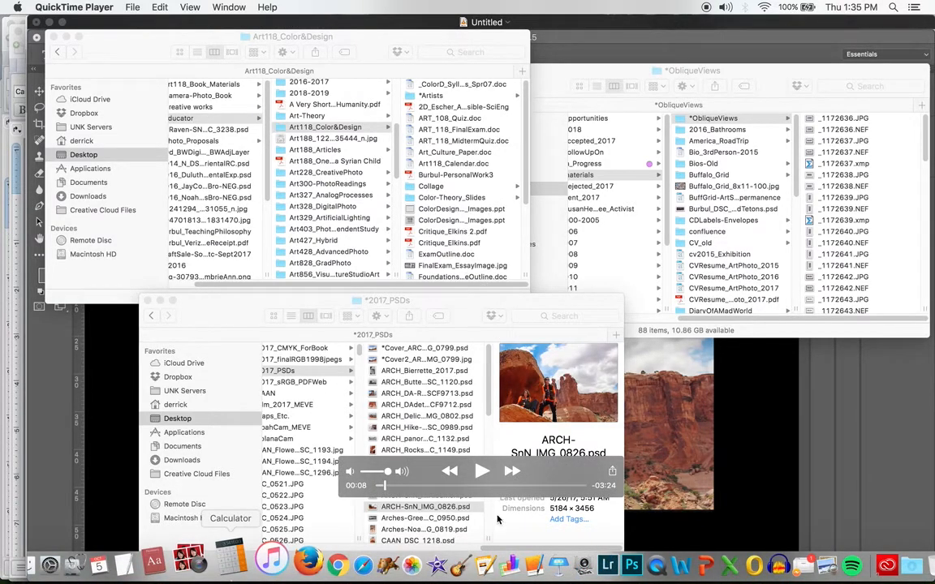
key(space)
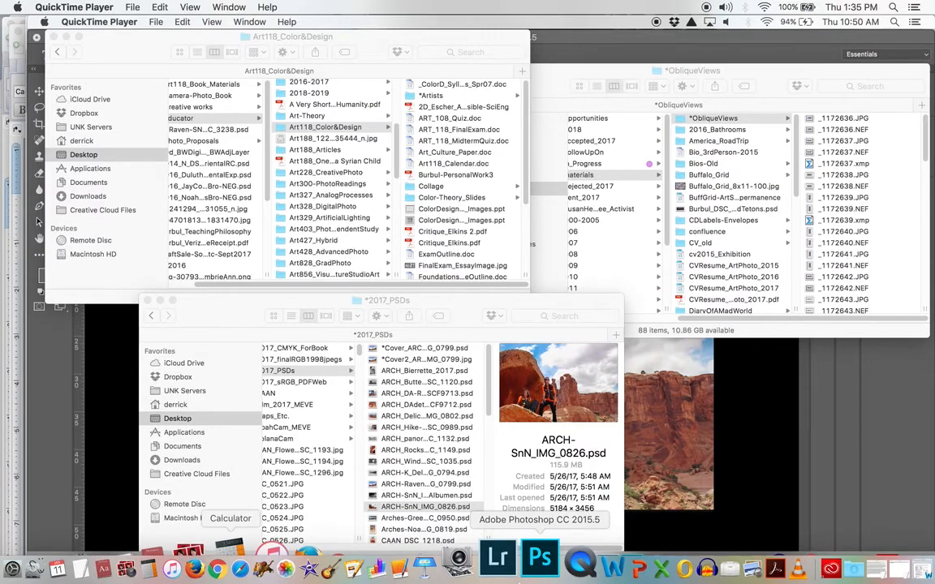
key(space)
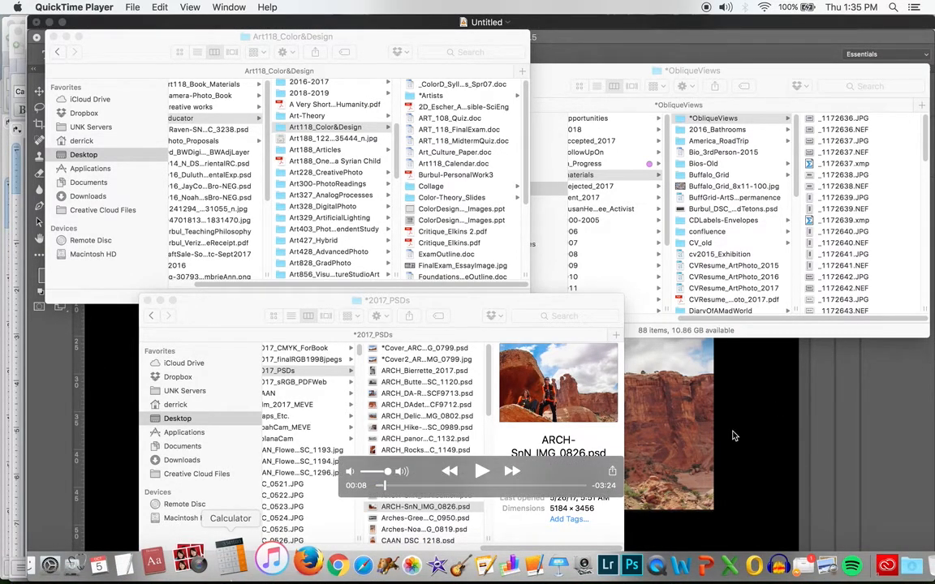
key(space)
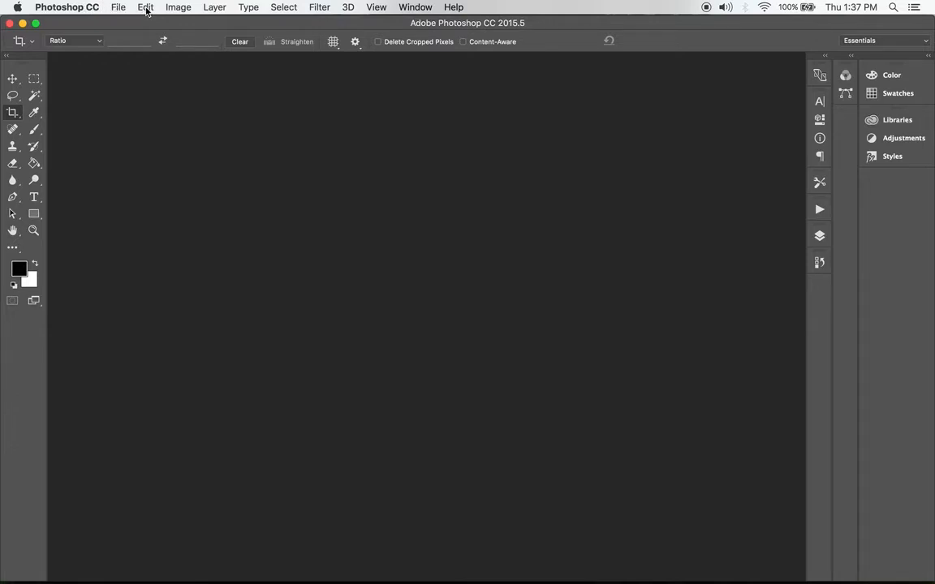
click(183, 10)
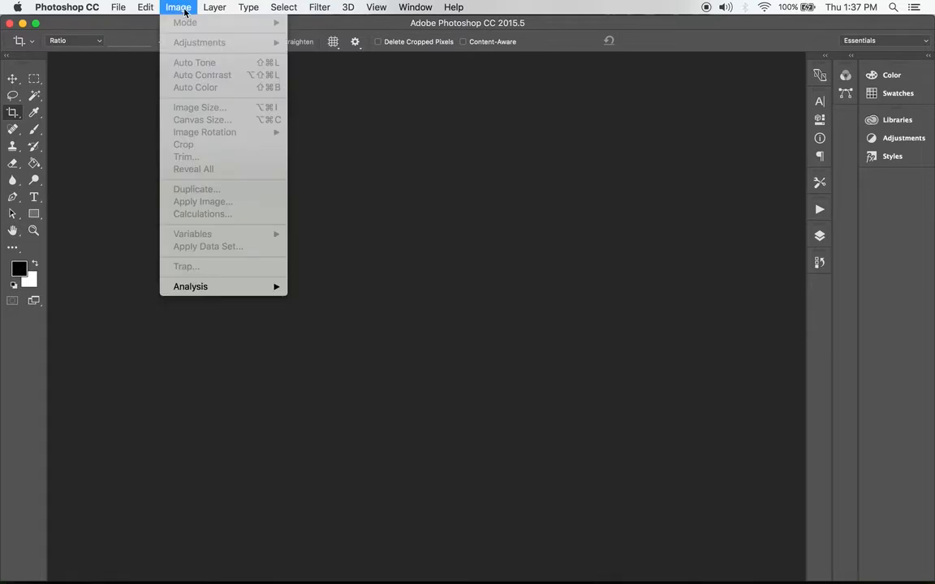
mouse_move(208, 8)
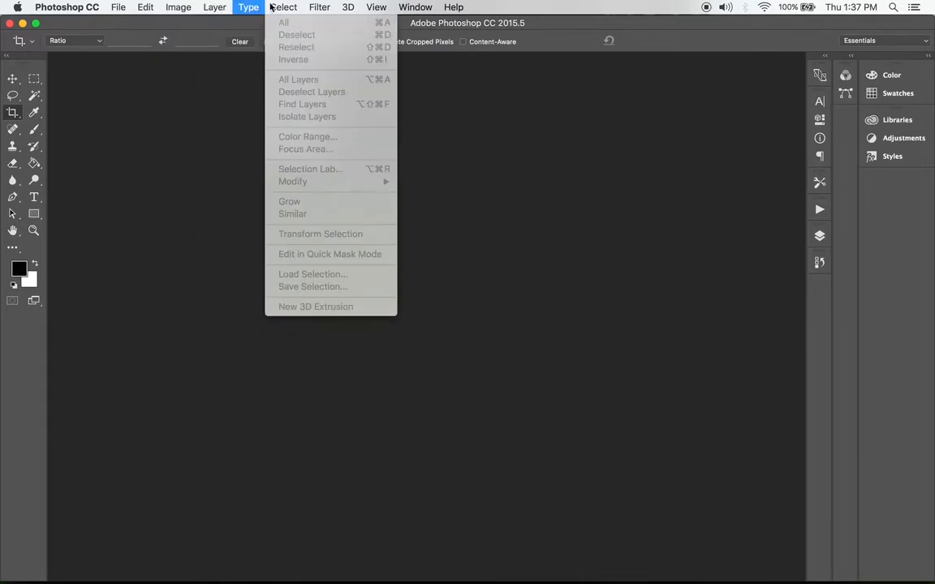
mouse_move(322, 7)
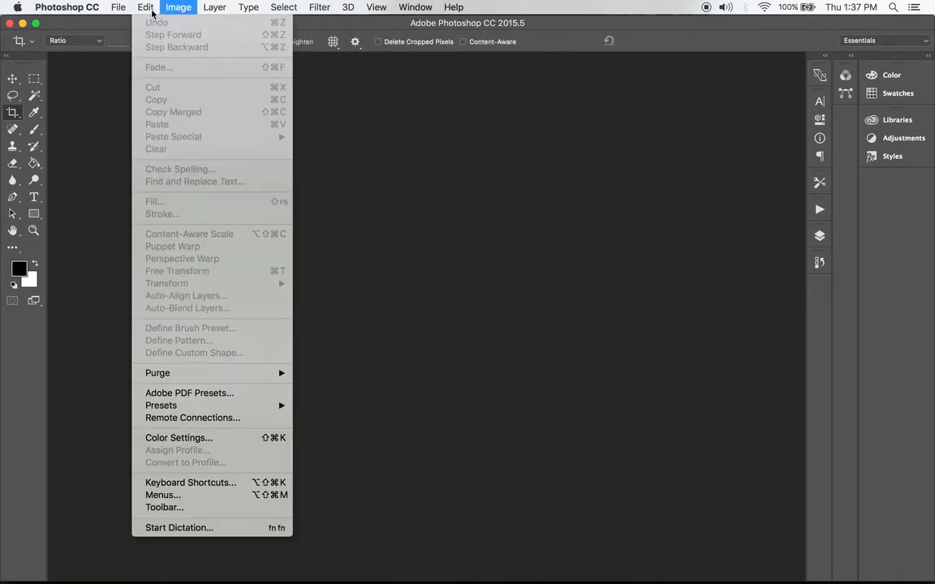
mouse_move(86, 15)
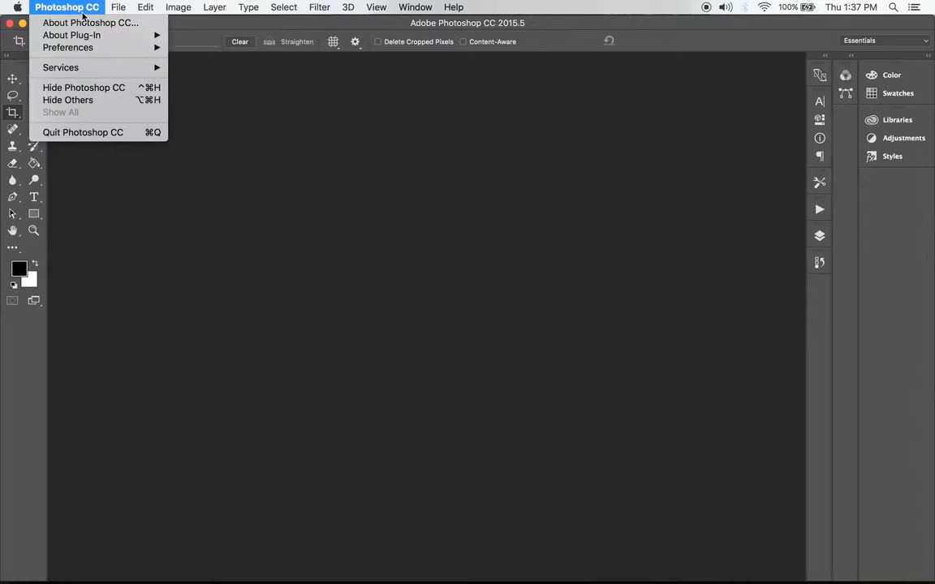
Open the photo DSC_5936.JPG from the Desktop folder *Creative works > 2018_Oh!Pioneers!
mouse_move(121, 8)
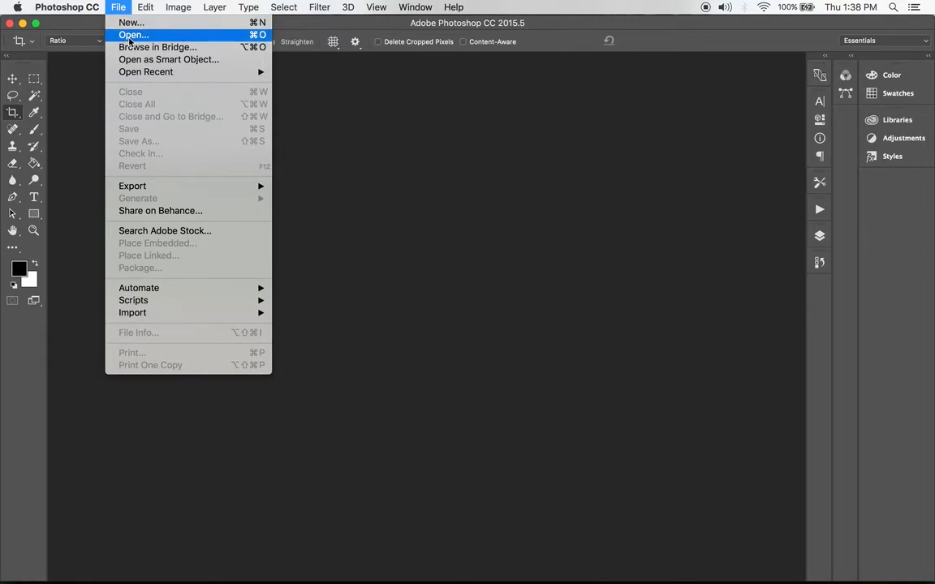
click(129, 40)
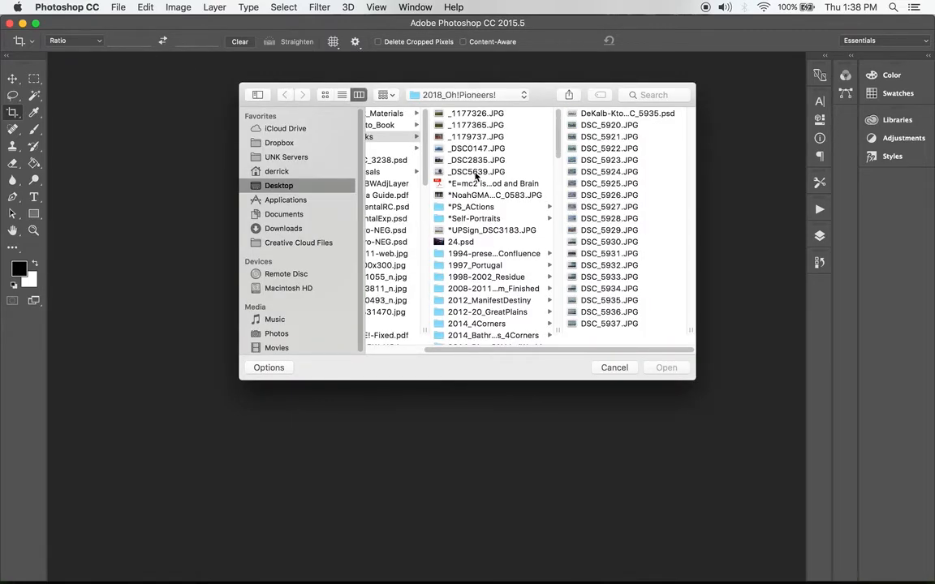
drag(454, 349, 262, 349)
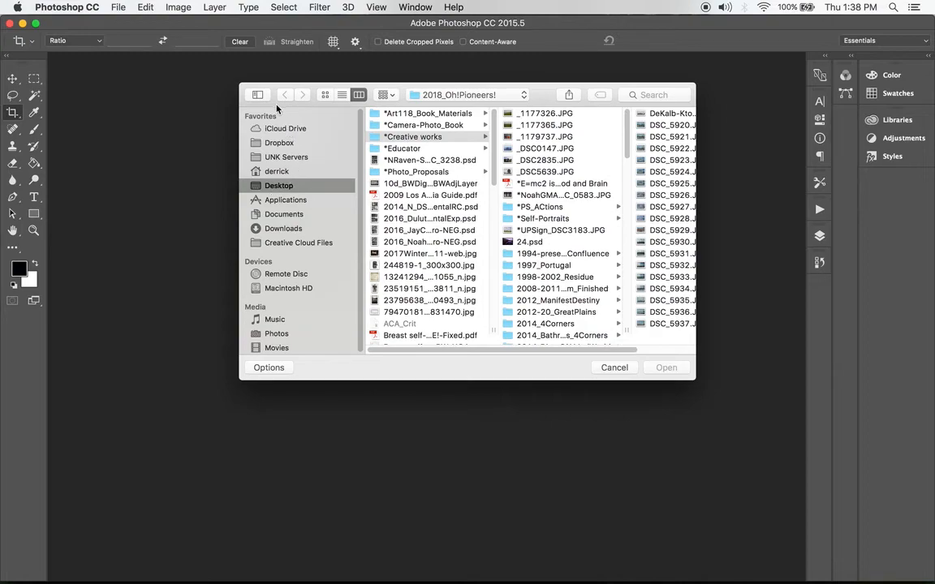
click(270, 187)
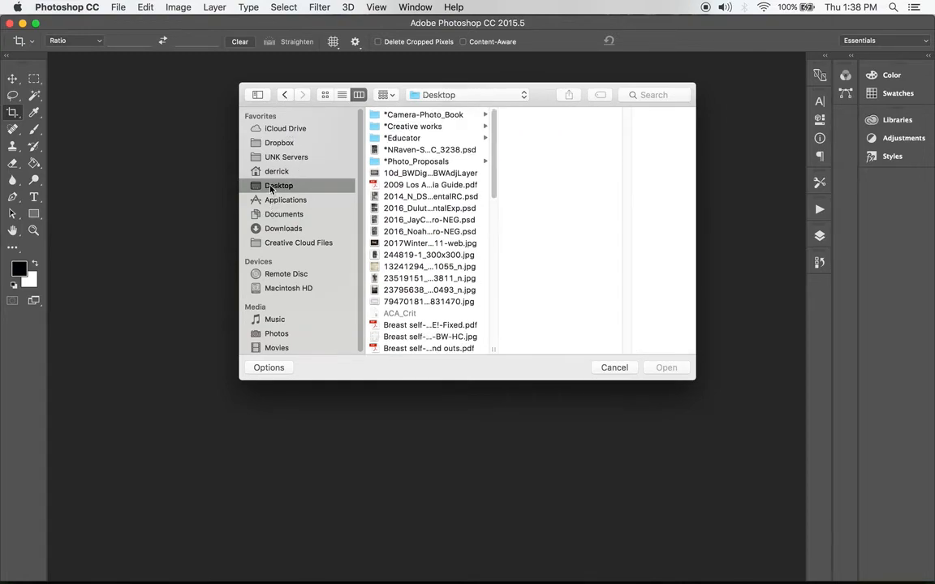
click(410, 128)
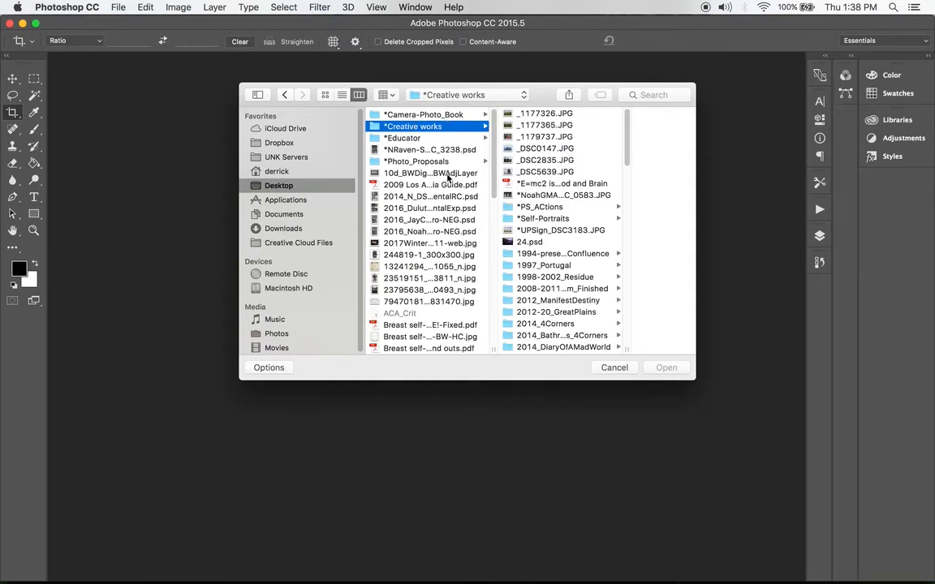
drag(627, 142, 626, 195)
click(543, 260)
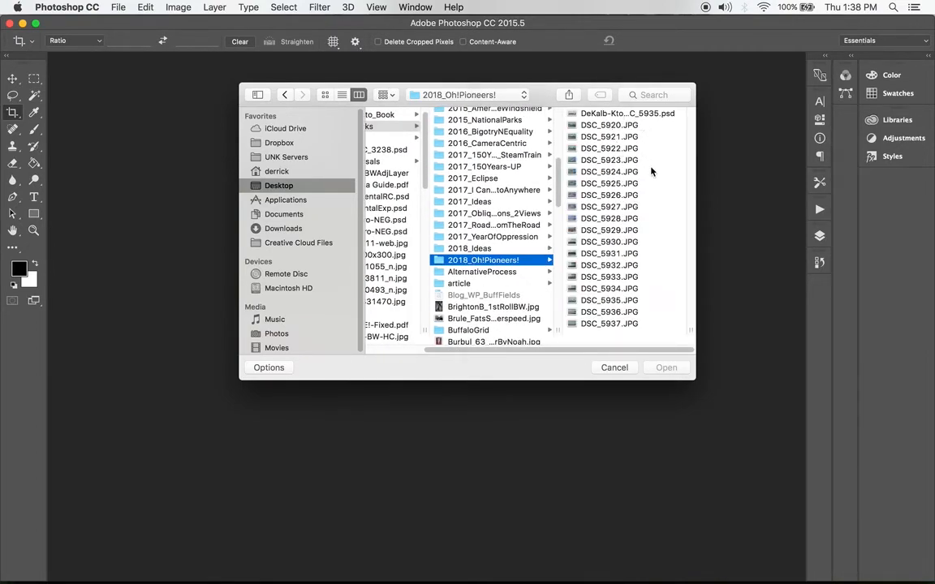
click(609, 311)
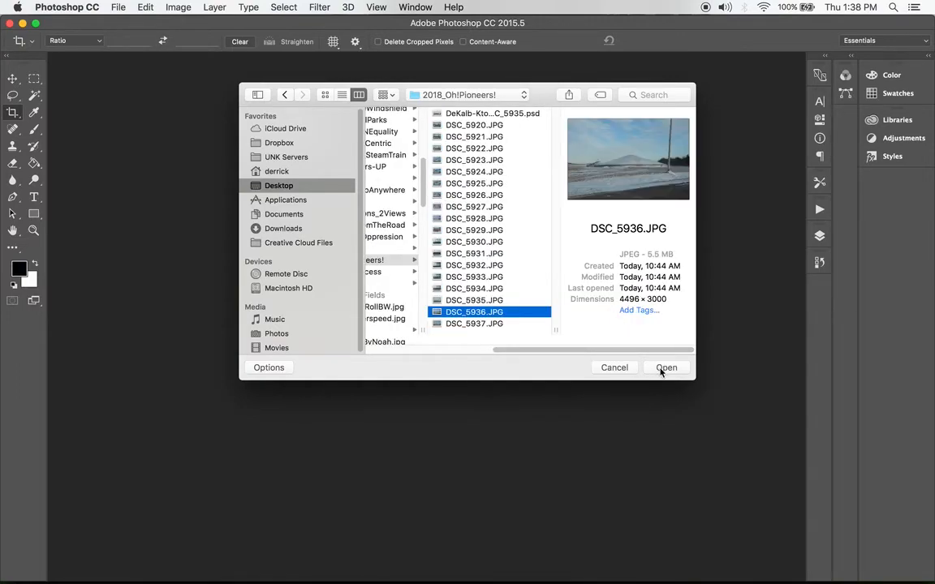
click(663, 368)
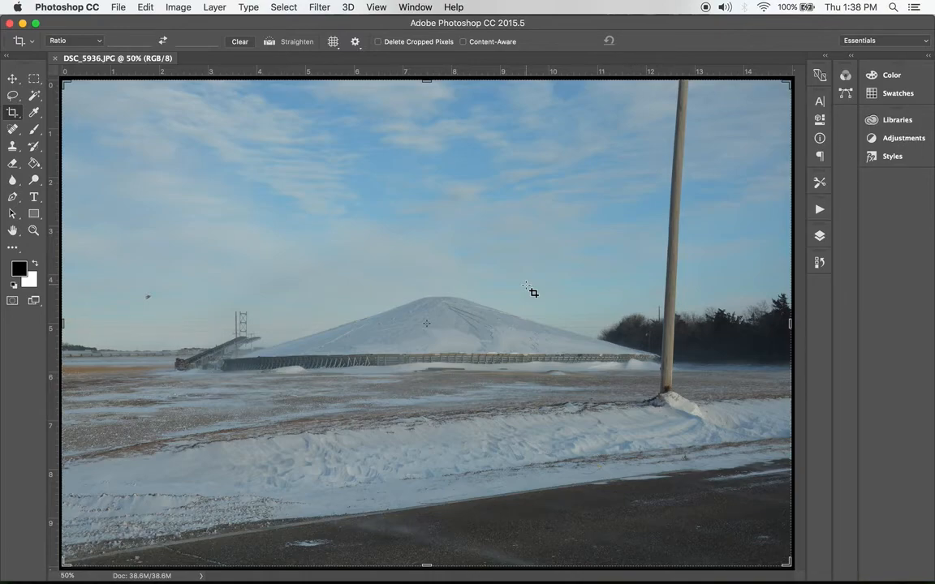
From Finder's Desktop folder, open 2014_N_DSC_0192-NEG_OrientalRC.psd in Photoshop without creating a library, and close that document again
click(31, 560)
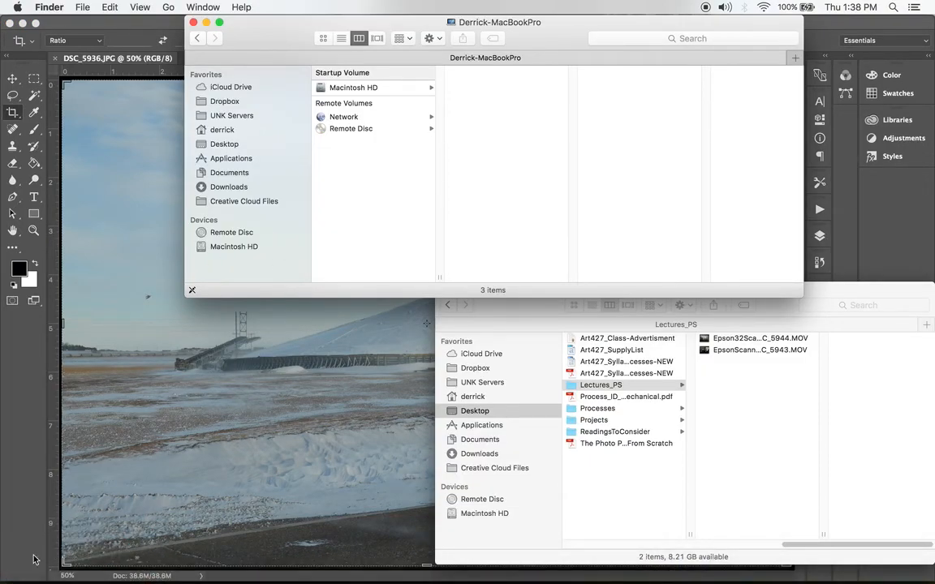
mouse_move(69, 564)
click(224, 144)
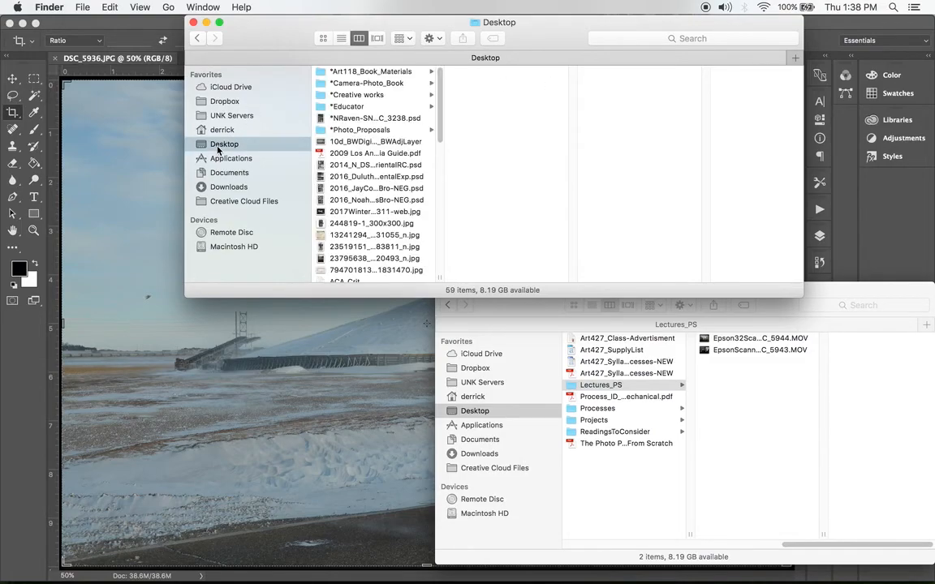
click(353, 166)
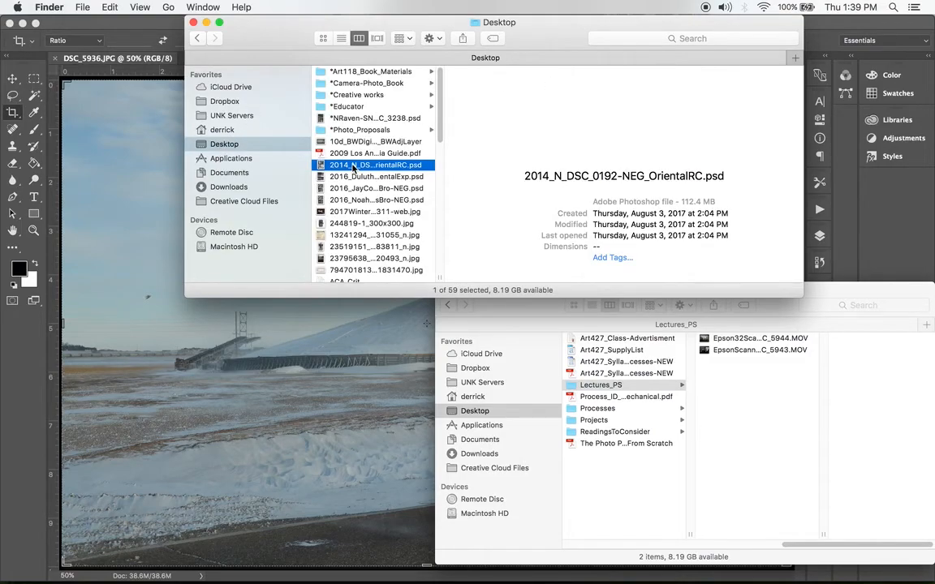
drag(353, 168, 530, 561)
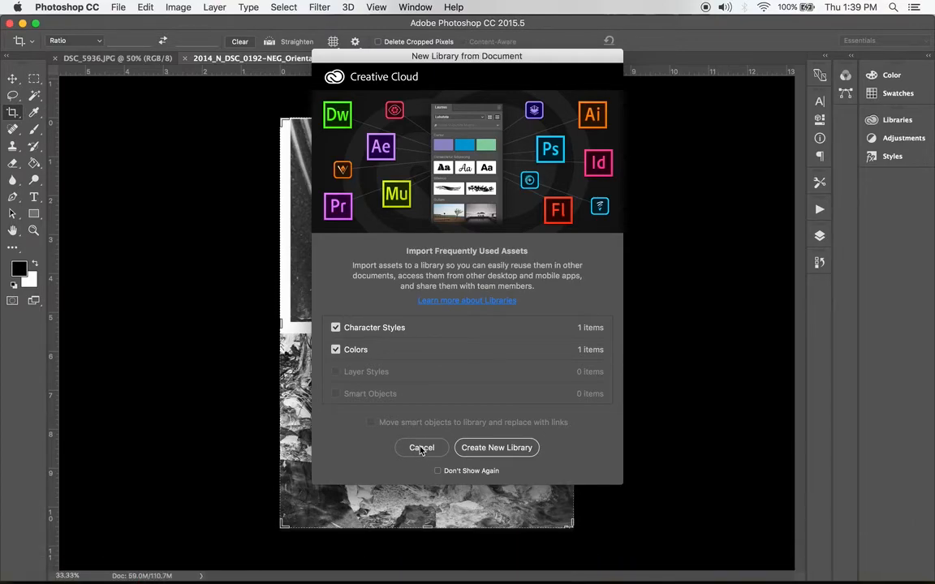
click(418, 445)
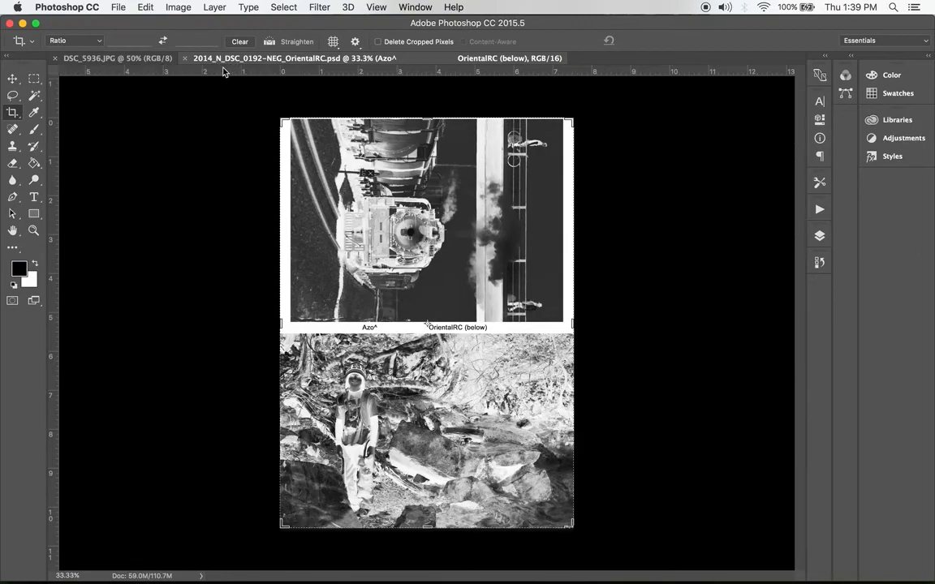
click(185, 59)
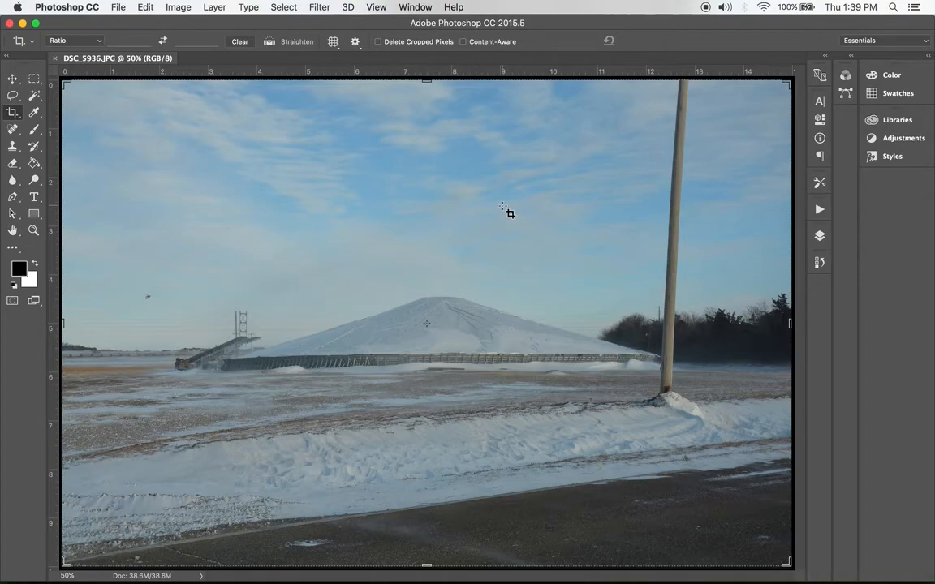
Bring up Image Size for the photo, enlarge the dialog, and set the resolution to 72 pixels/inch with resampling off
click(146, 7)
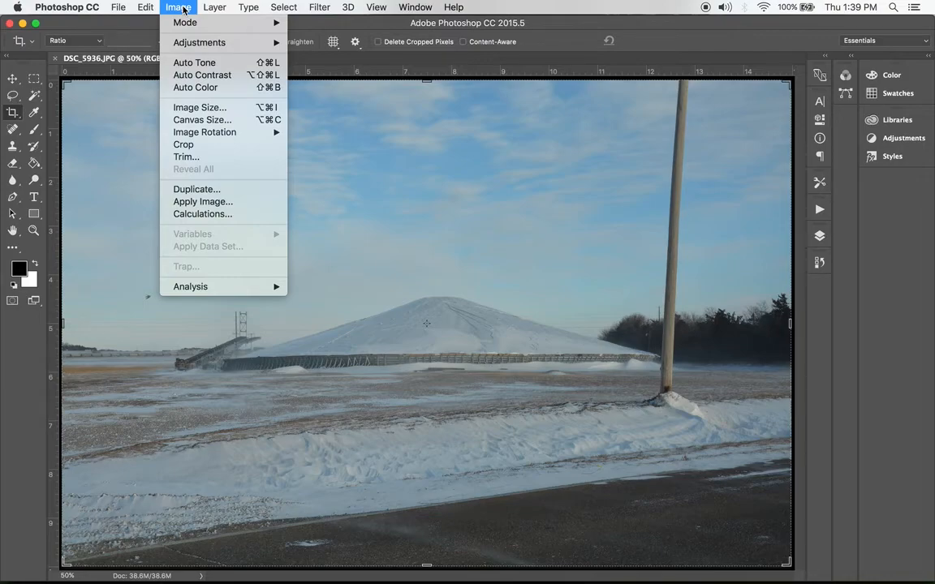
mouse_move(182, 23)
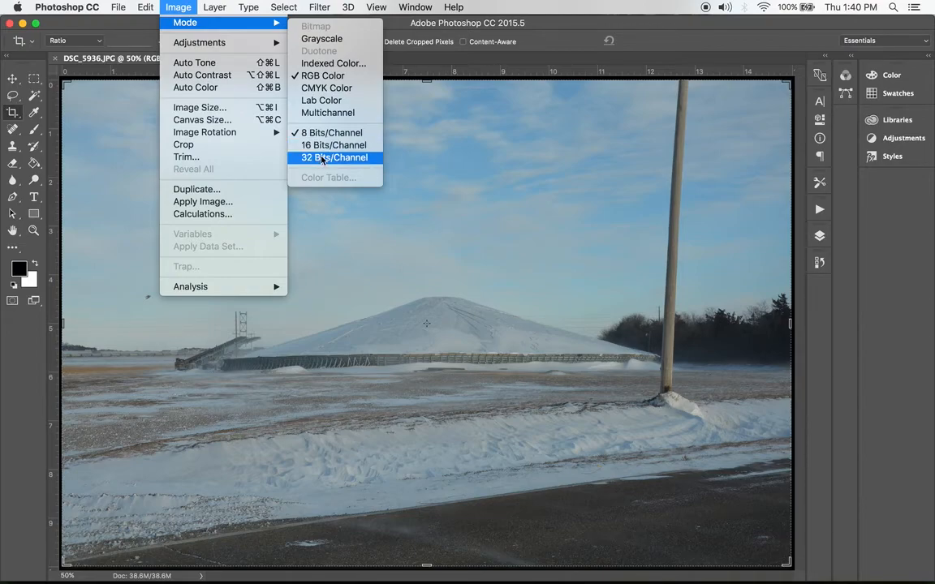
mouse_move(220, 46)
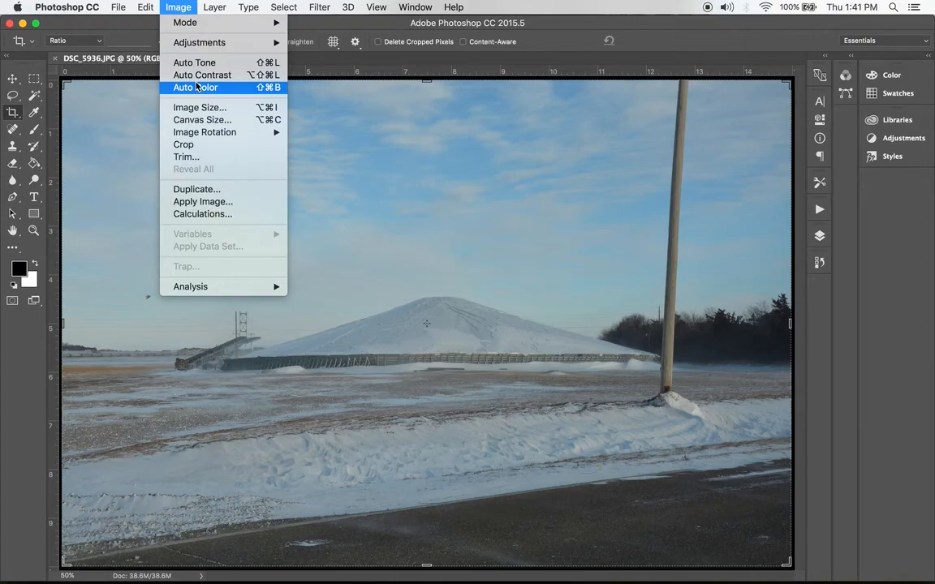
click(200, 110)
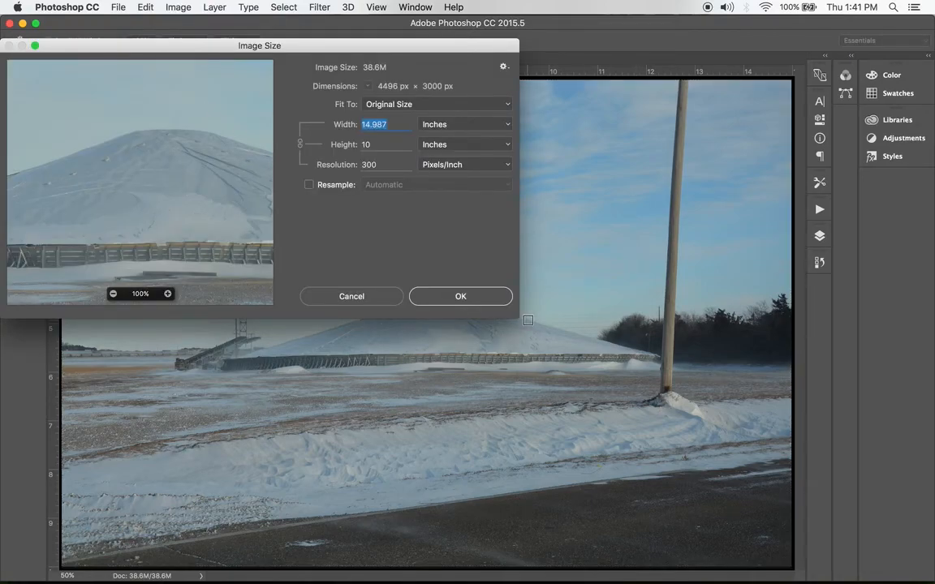
drag(519, 318, 573, 360)
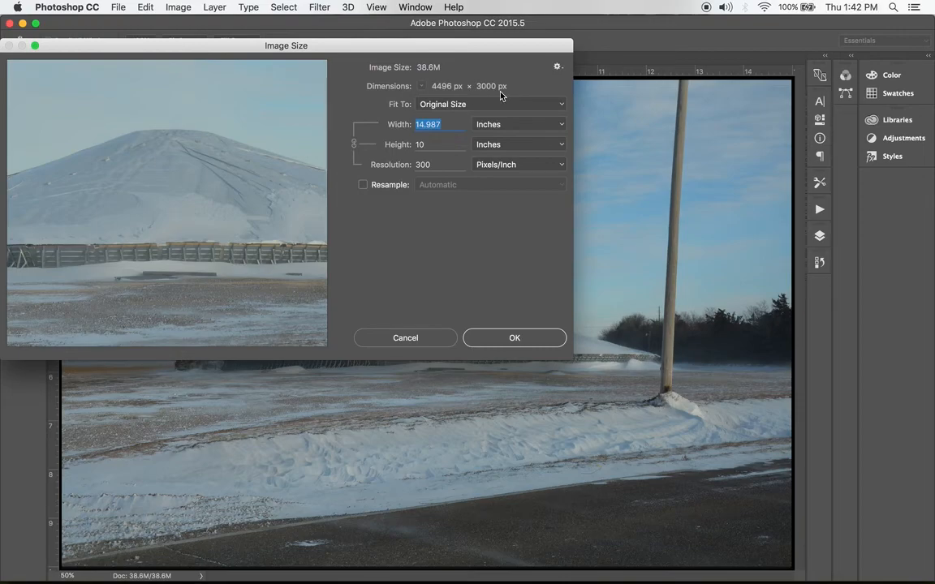
double_click(422, 165)
text(72)
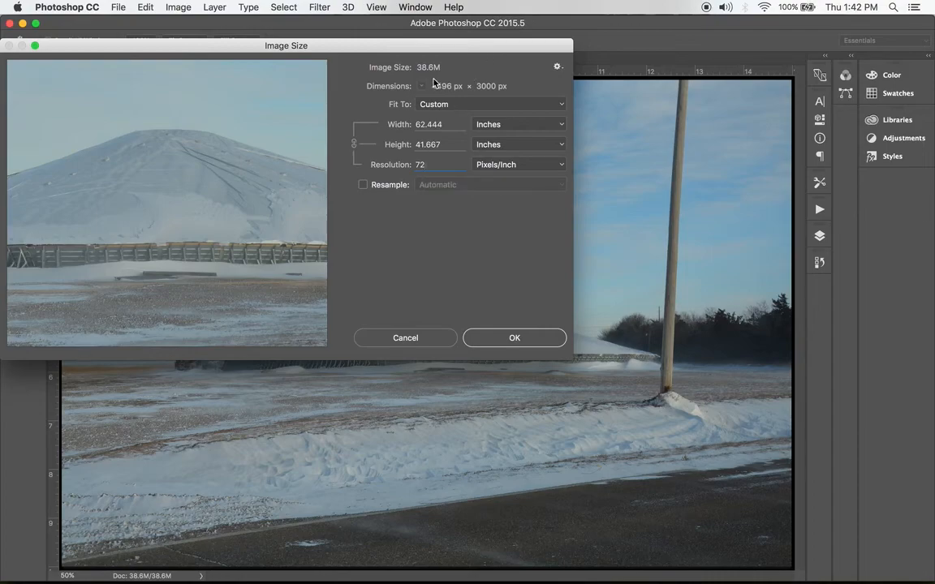
Turn on resampling in Image Size and set the width to 30 inches
click(362, 185)
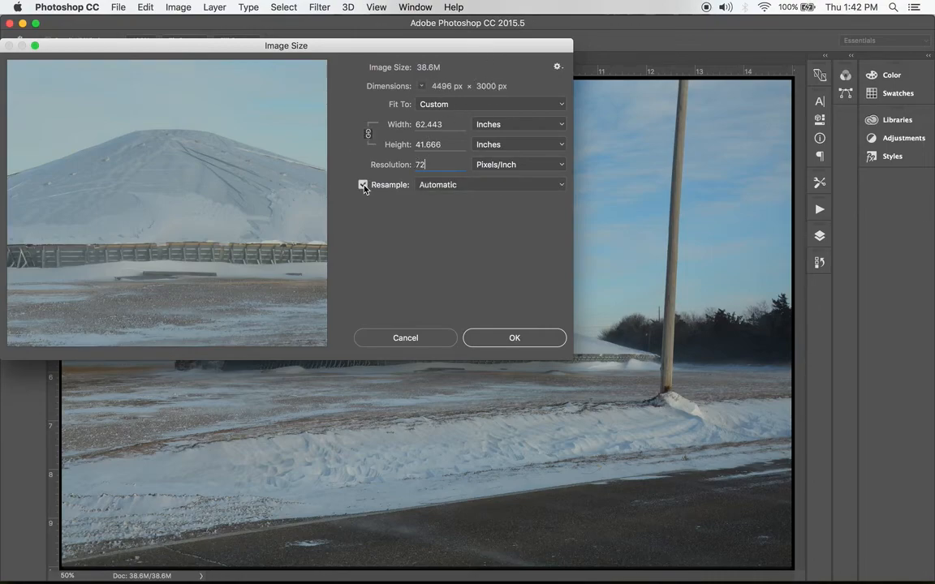
click(430, 125)
text(30)
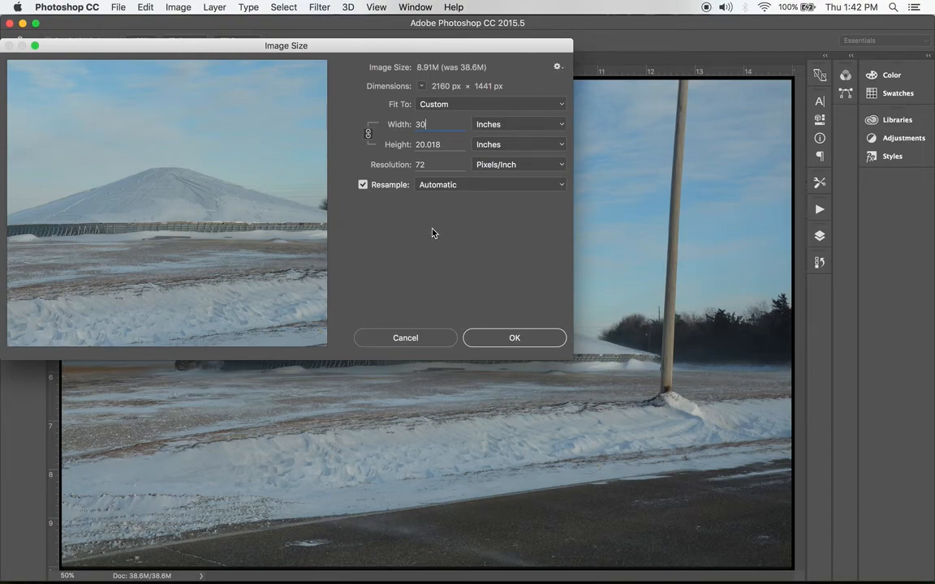
Turn resampling off and try a resolution of 360 pixels/inch, followed by a width of 10 inches
click(363, 185)
double_click(421, 165)
text(360)
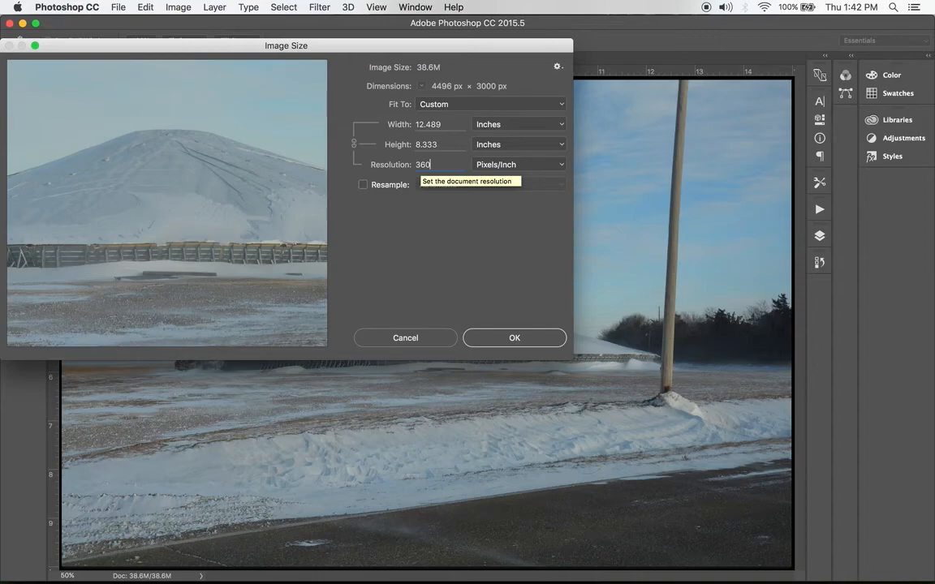
double_click(428, 124)
text(10)
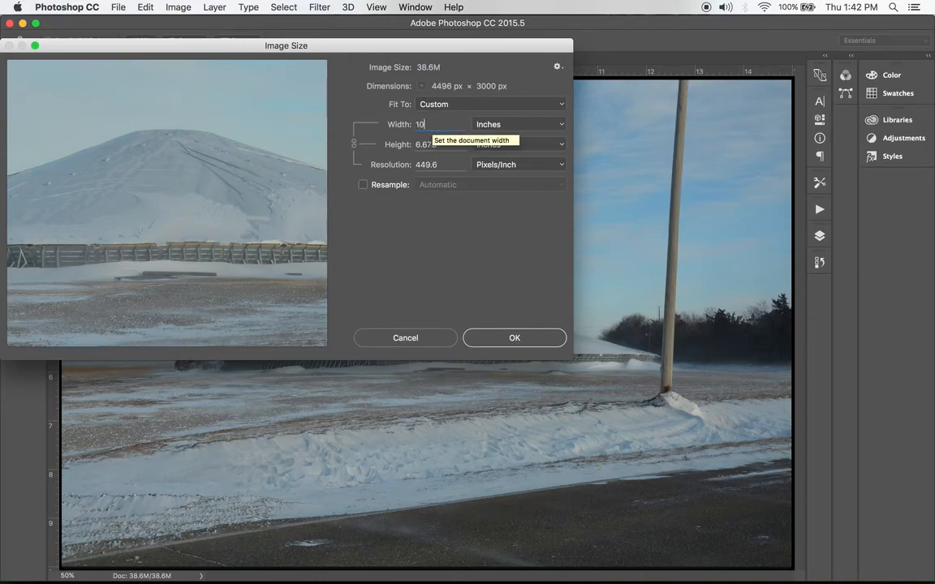
Try a resolution of 180 pixels/inch without resampling, and discard all the Image Size changes
double_click(427, 164)
text(180)
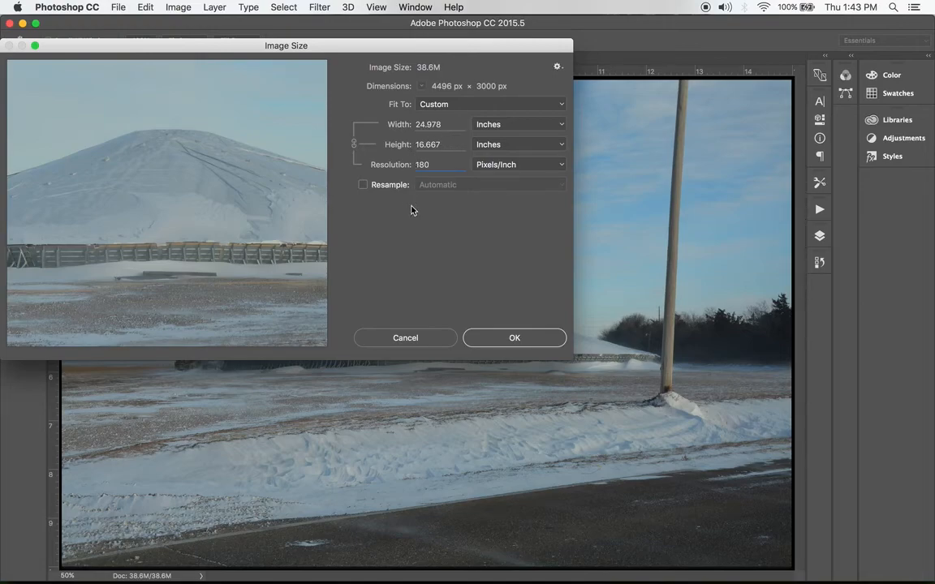
click(411, 339)
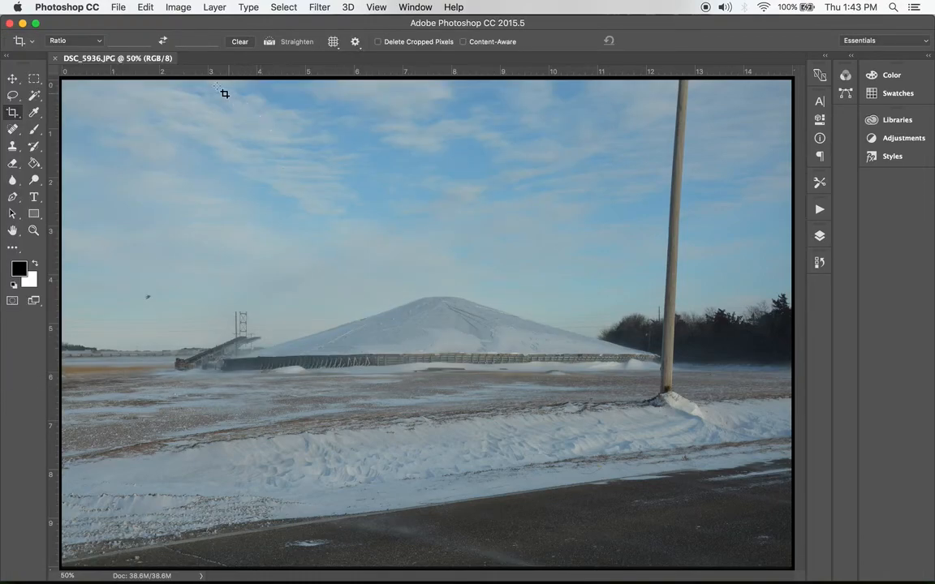
Enlarge the photo's canvas to 20 inches wide and 15 inches high, centred, with a white extension color
click(171, 8)
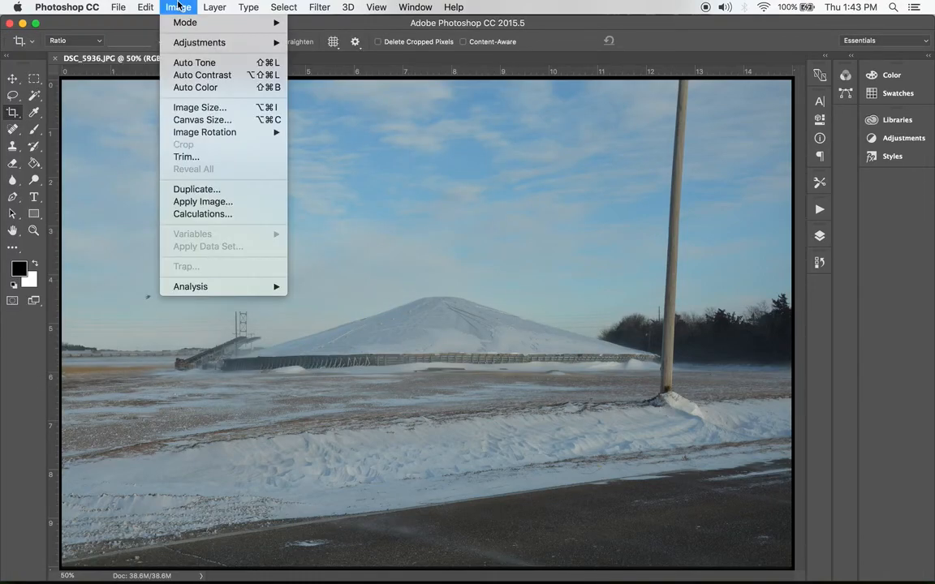
click(199, 120)
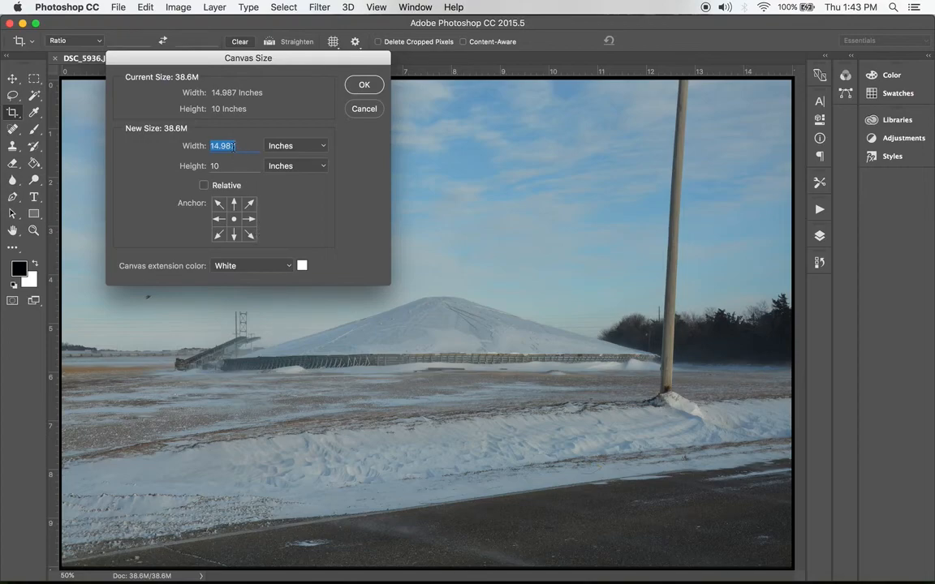
text(20)
key(Tab)
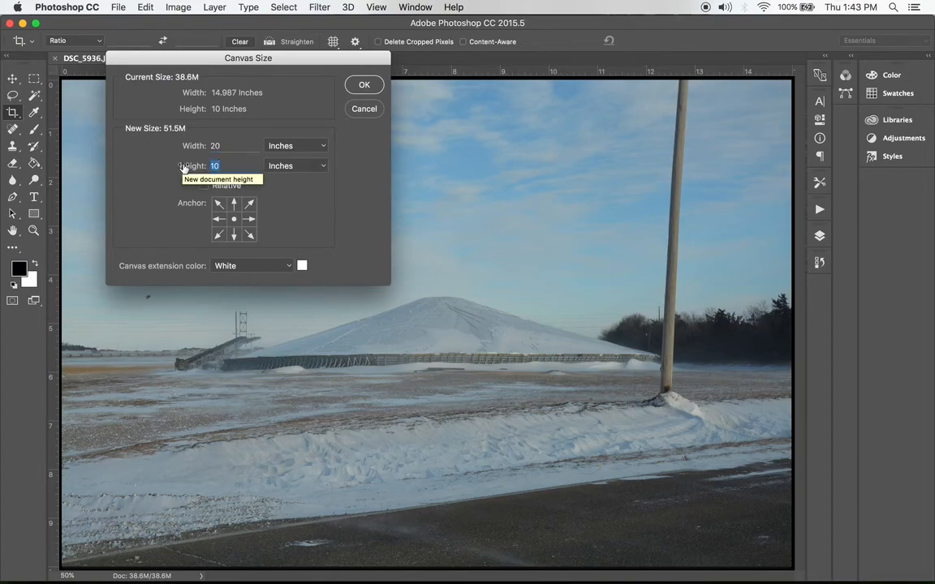
text(15)
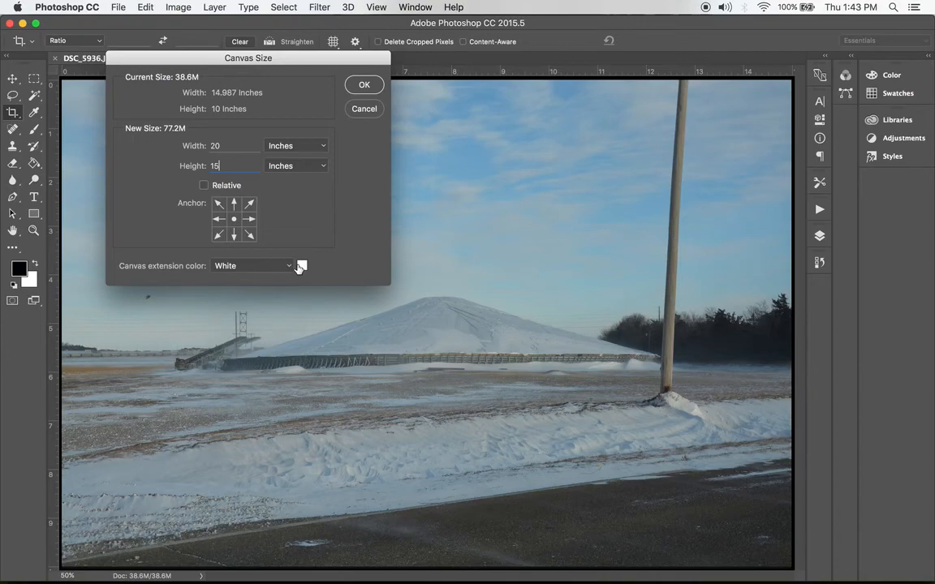
click(364, 85)
key(super)
key(super+minus)
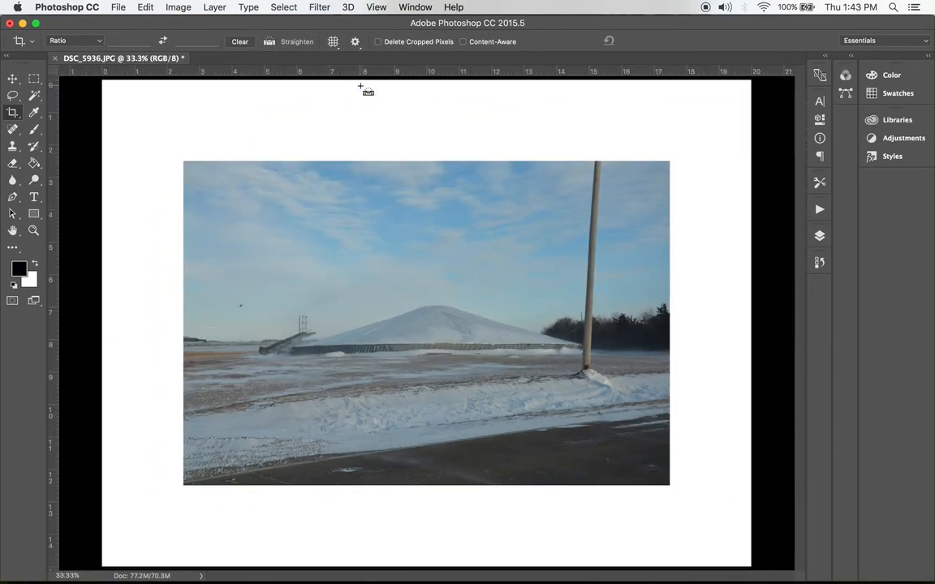
key(super+minus)
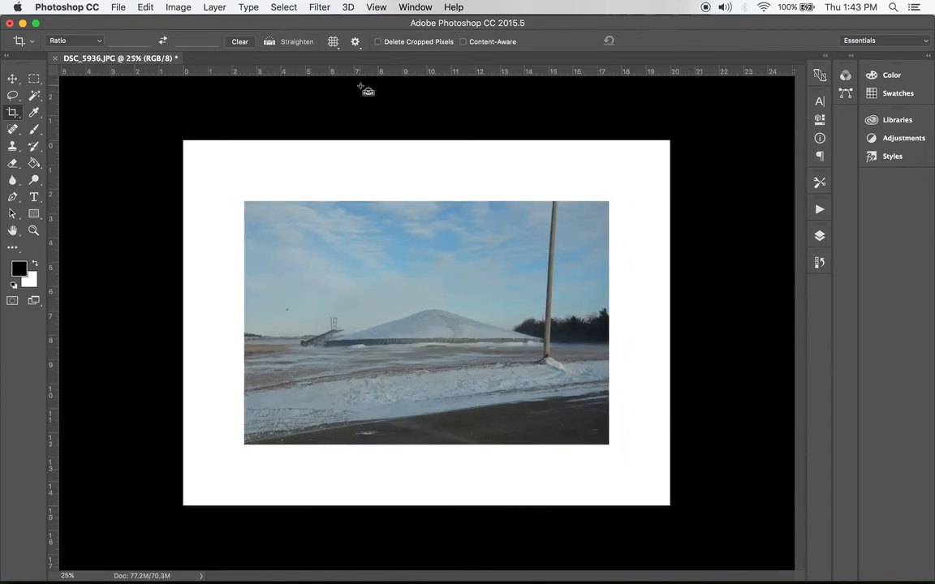
key(super+plus)
key(super+plus)
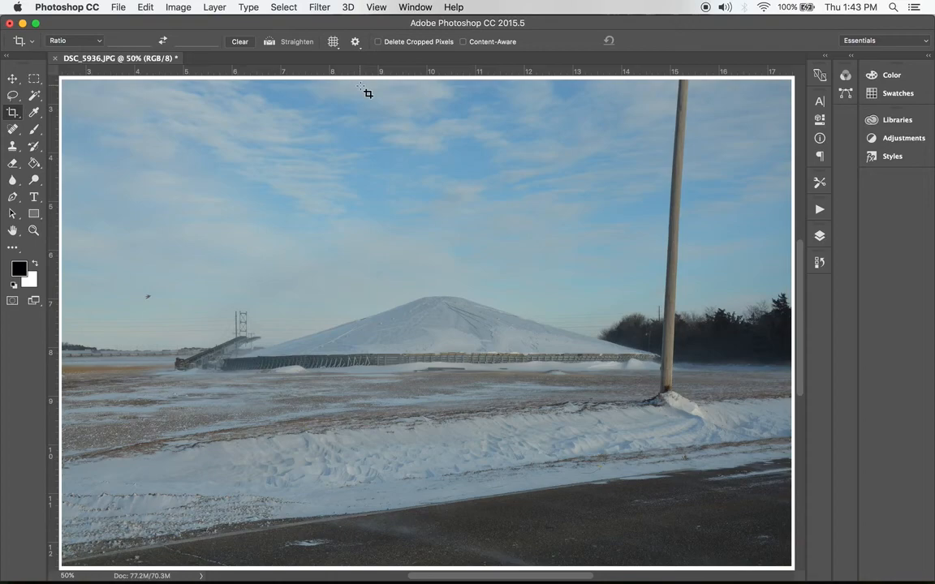
Revert the photo to its Open state in the history, undoing the canvas size change
click(820, 262)
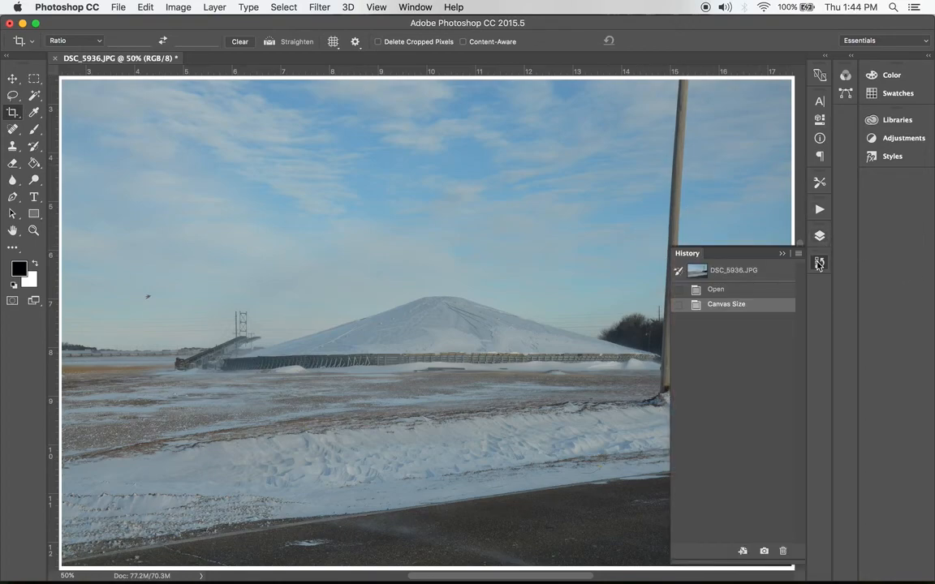
click(739, 288)
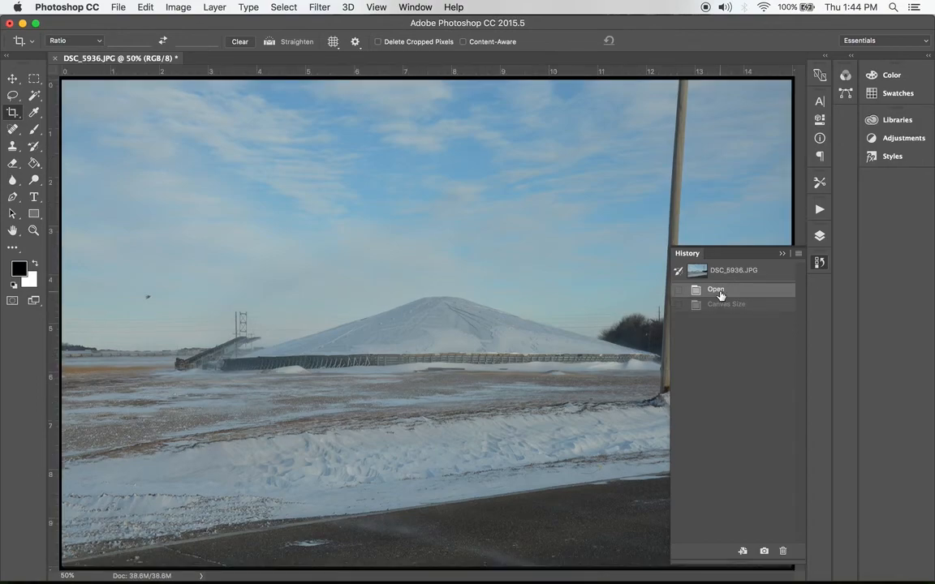
key(super+minus)
key(super+minus)
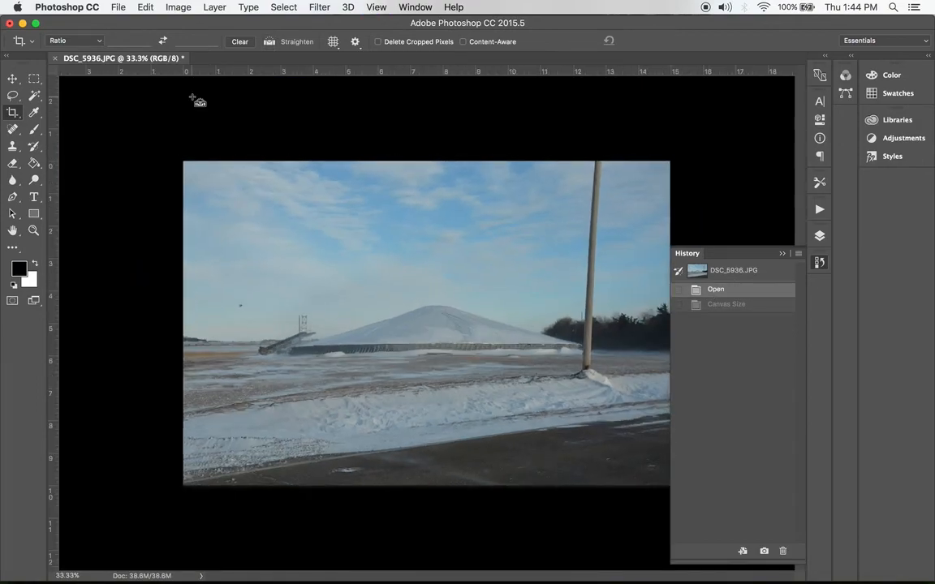
key(super+plus)
key(super+plus)
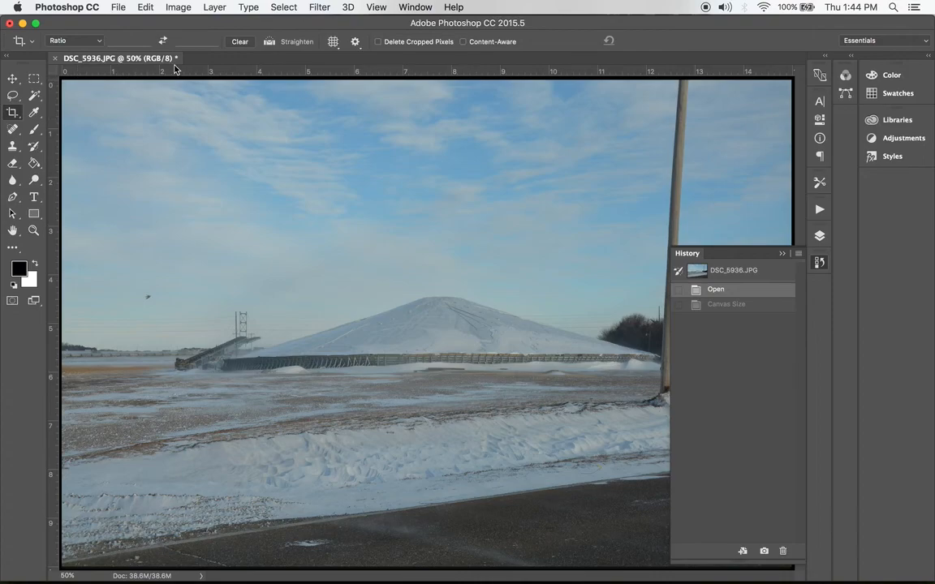
Add a Black & White adjustment layer above the photo, keeping the default name, Normal mode and 100% opacity
click(172, 9)
mouse_move(208, 138)
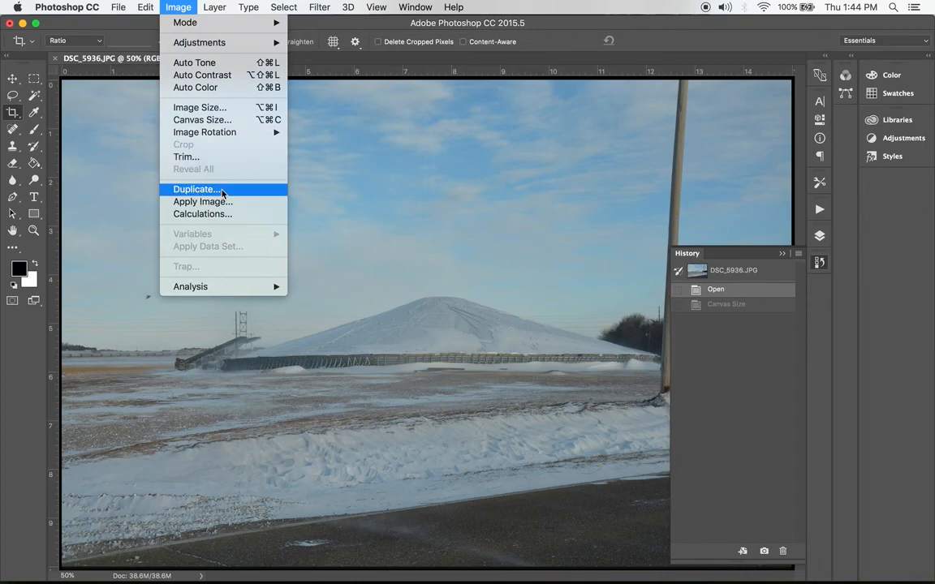
mouse_move(215, 7)
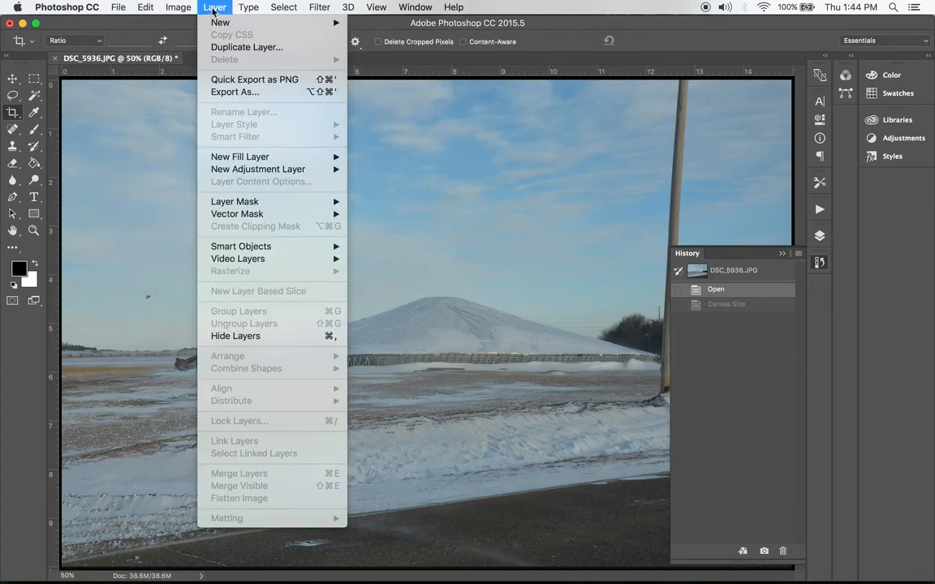
mouse_move(176, 12)
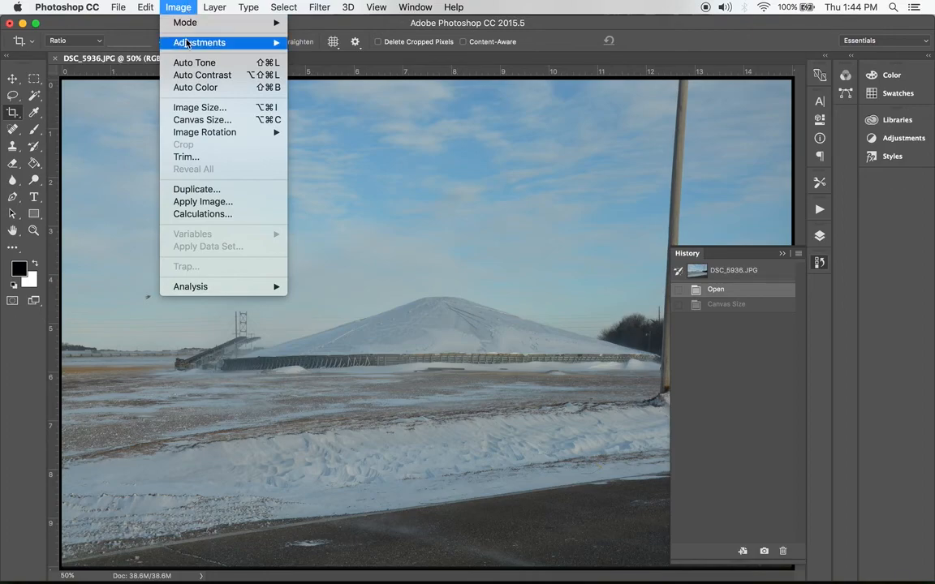
mouse_move(186, 43)
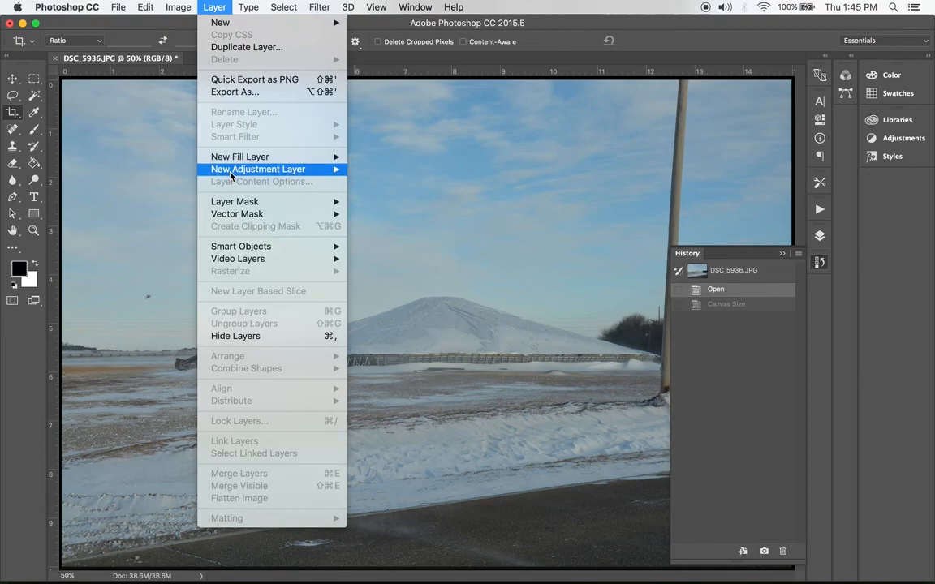
mouse_move(232, 176)
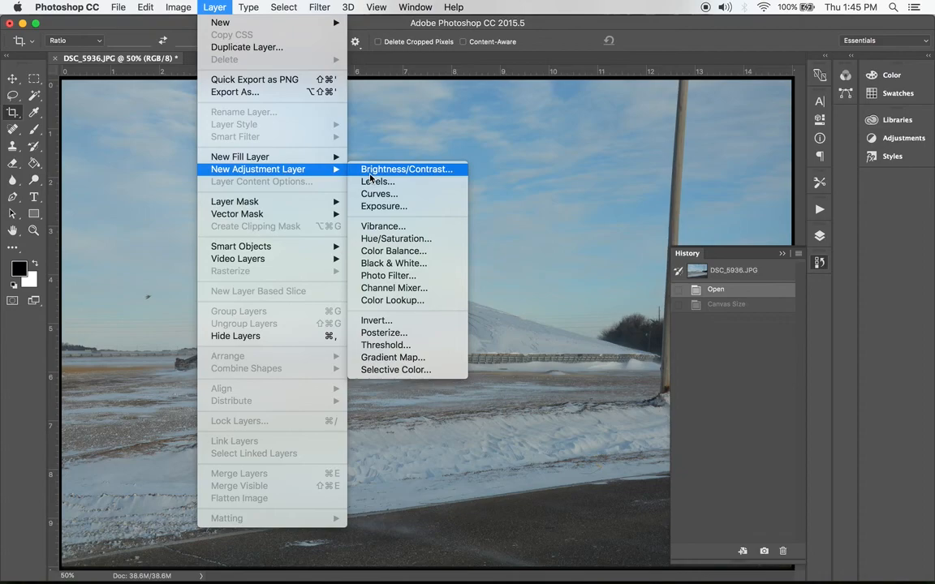
click(381, 264)
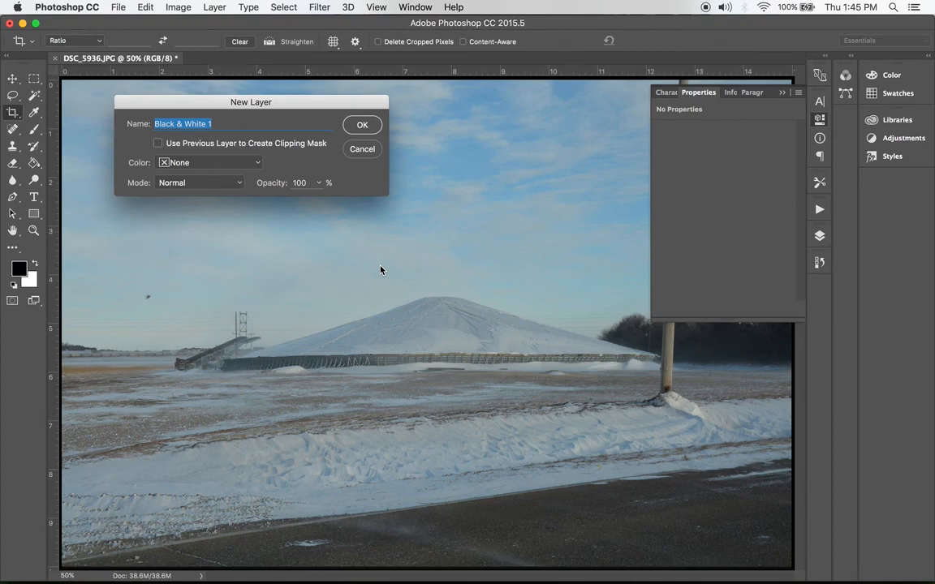
click(368, 124)
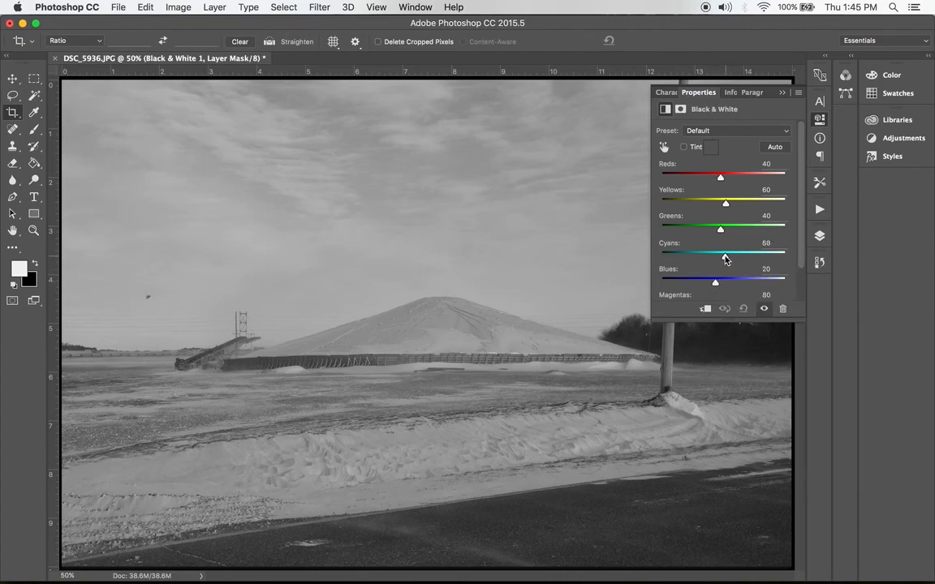
Tune the Black & White mix to Reds 50, Yellows 47, Greens 71, Cyans 21 and Blues about -10, and lower Magentas slightly
mouse_move(726, 258)
mouse_down()
mouse_move(716, 258)
mouse_move(727, 258)
mouse_up()
drag(726, 202, 725, 179)
mouse_move(721, 230)
mouse_down()
mouse_move(754, 230)
mouse_move(729, 234)
mouse_up()
drag(802, 227, 801, 309)
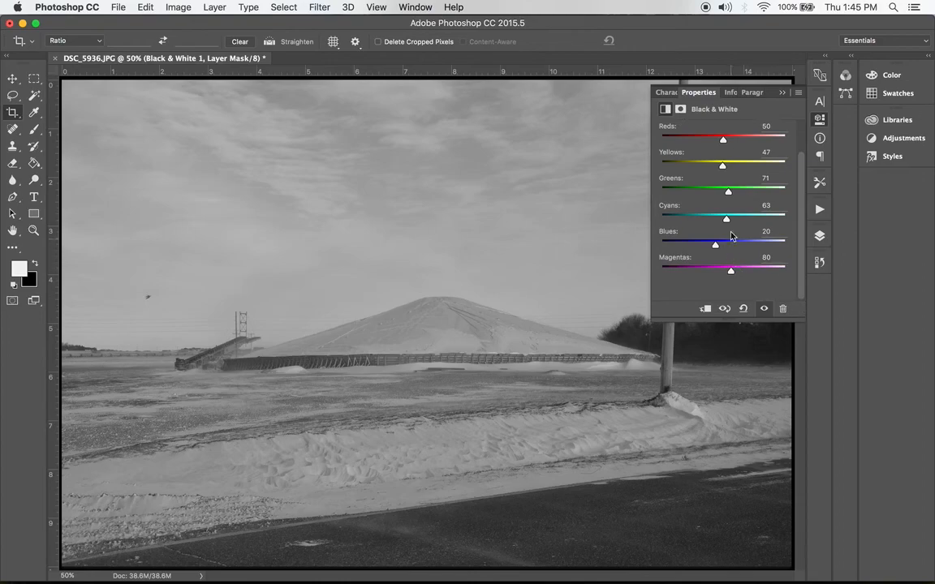
mouse_move(727, 219)
mouse_down()
mouse_move(707, 226)
mouse_move(721, 221)
mouse_move(714, 246)
mouse_move(700, 249)
mouse_move(720, 250)
mouse_move(705, 250)
mouse_move(745, 224)
mouse_move(737, 227)
mouse_move(747, 252)
mouse_move(702, 223)
mouse_move(719, 225)
mouse_move(714, 218)
mouse_move(720, 246)
mouse_move(706, 247)
mouse_move(717, 224)
mouse_up()
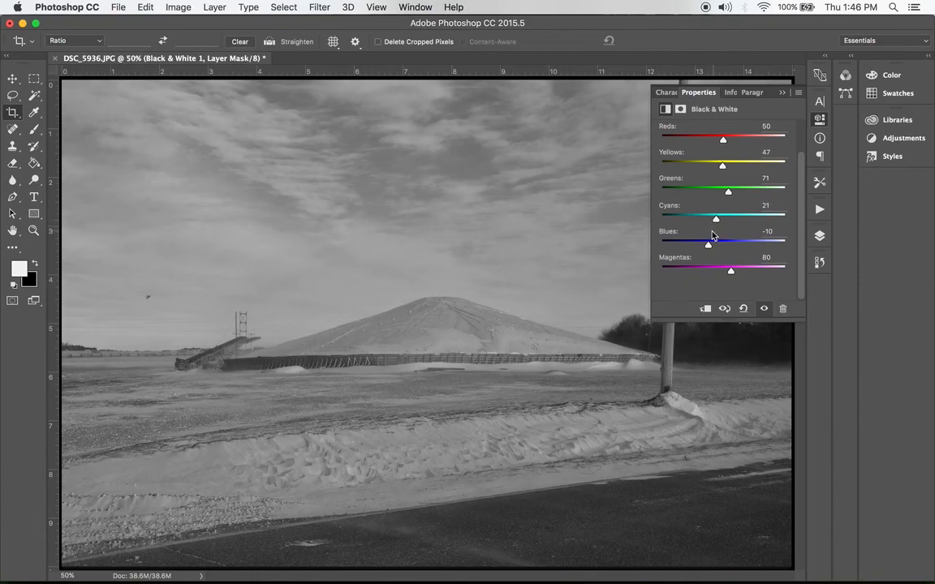
mouse_move(708, 248)
mouse_down()
mouse_move(716, 251)
mouse_move(708, 251)
mouse_up()
mouse_move(730, 274)
mouse_down()
mouse_move(721, 270)
mouse_move(768, 271)
mouse_move(705, 273)
mouse_move(724, 272)
mouse_up()
Hide the Black & White adjustment layer and show it again to compare the photo with and without it
click(820, 236)
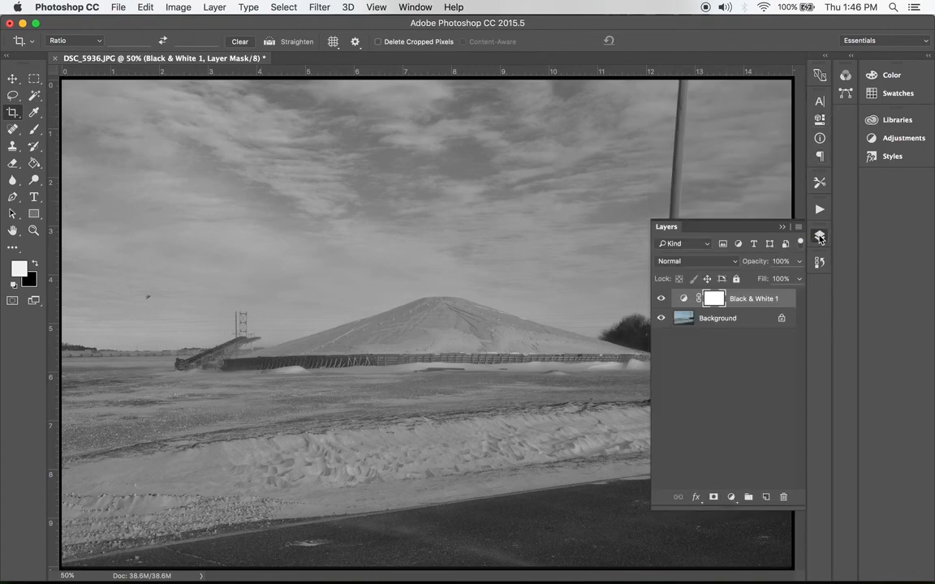
click(660, 301)
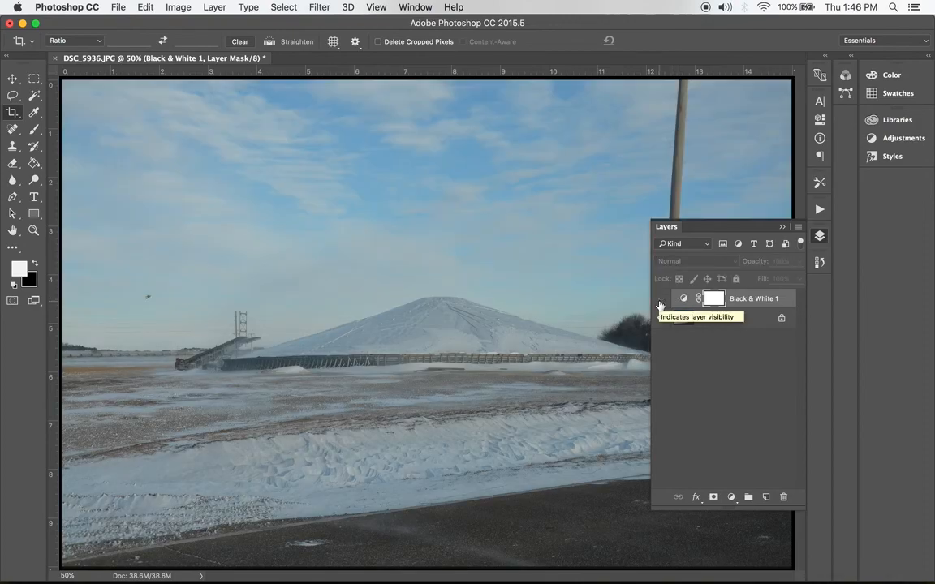
click(661, 300)
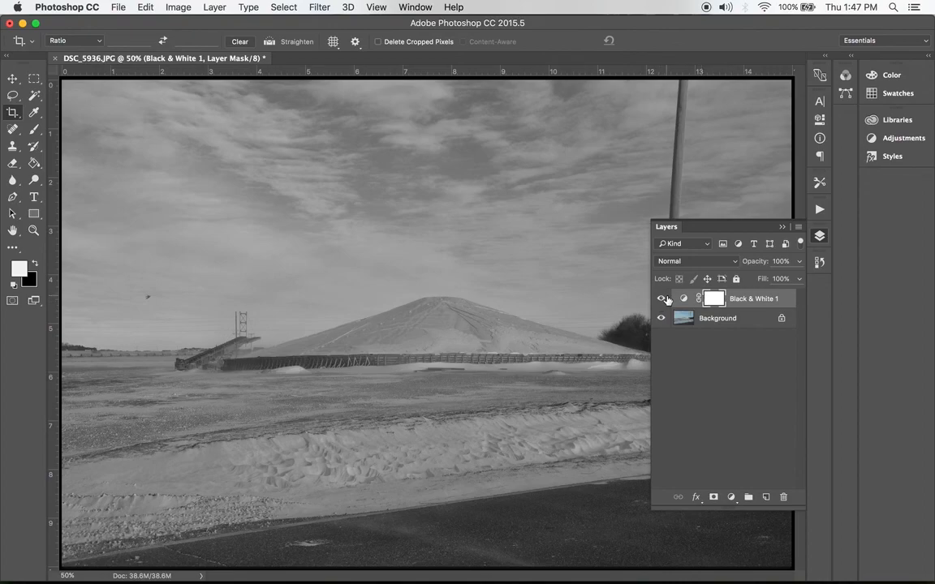
click(216, 7)
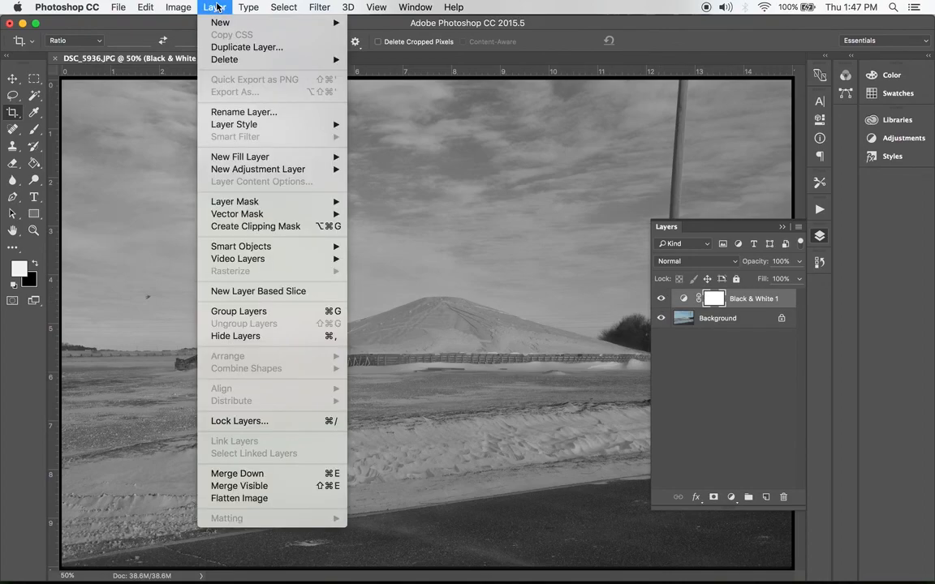
click(219, 7)
click(249, 8)
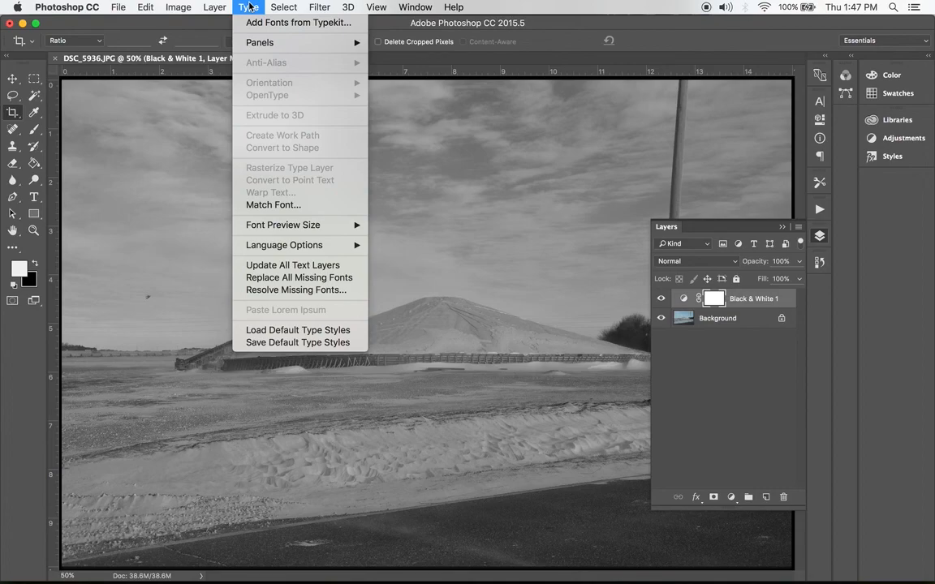
mouse_move(288, 6)
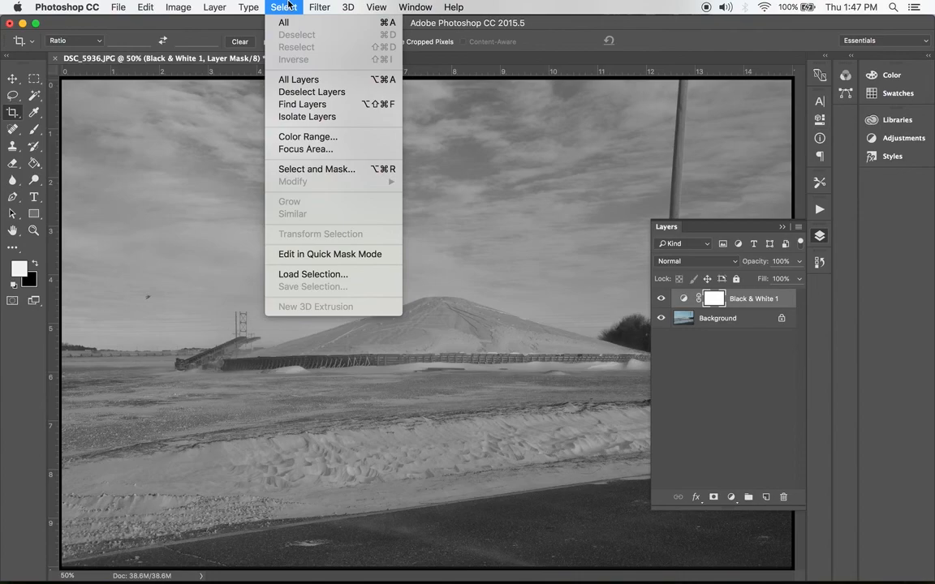
mouse_move(319, 7)
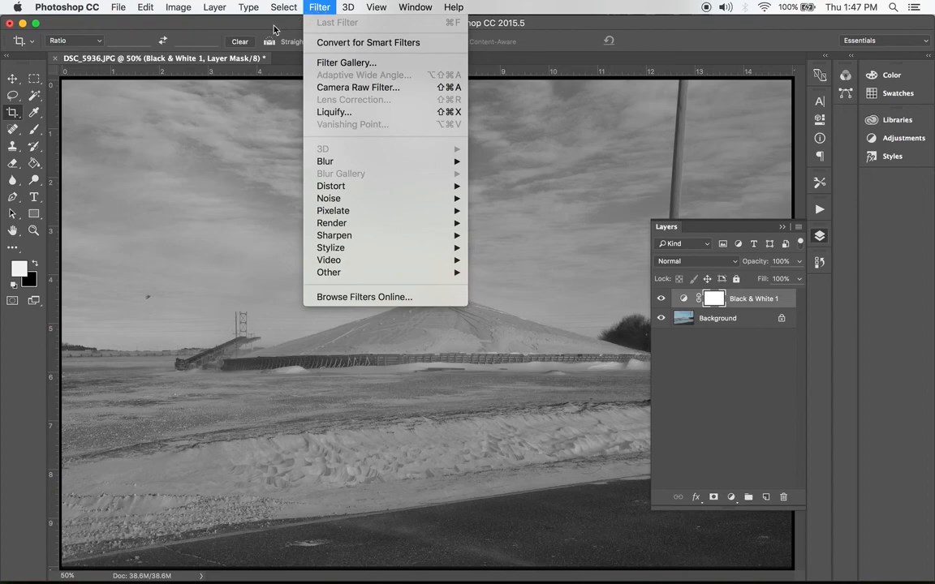
Hide the rulers around the document and show them again
mouse_move(386, 9)
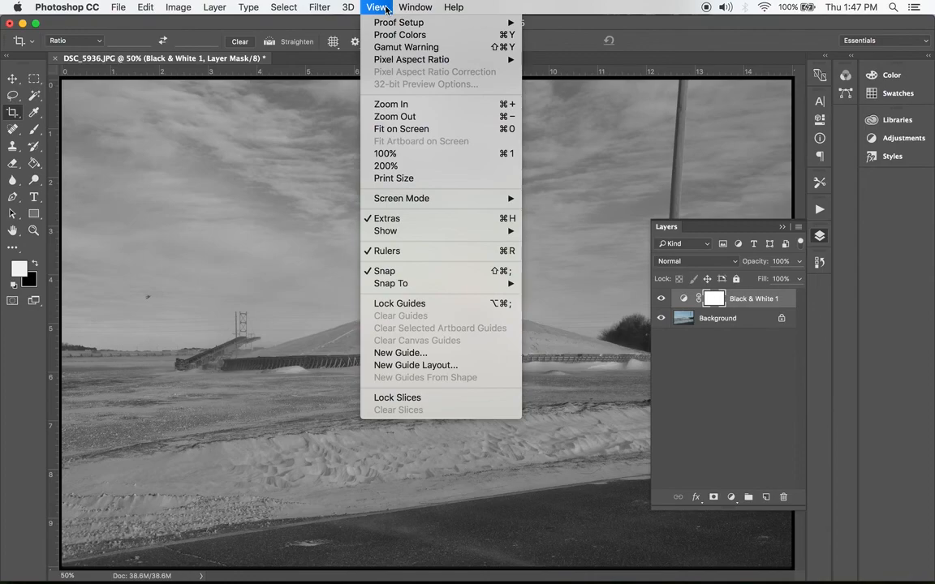
click(385, 253)
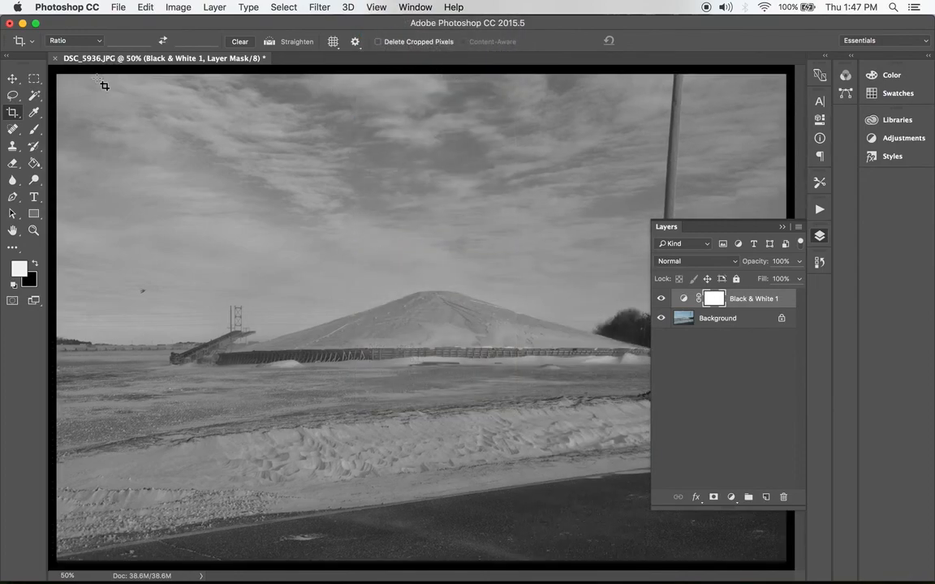
click(371, 8)
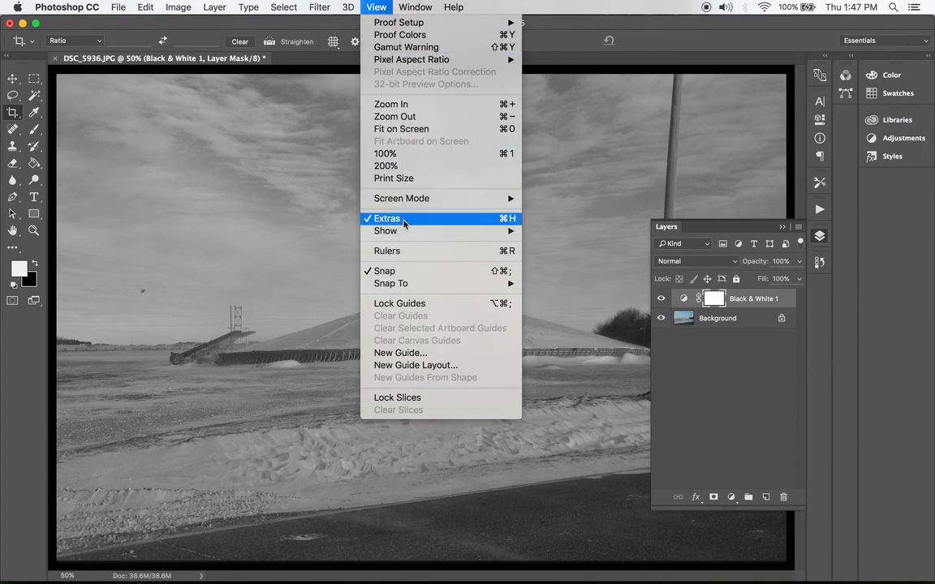
click(398, 251)
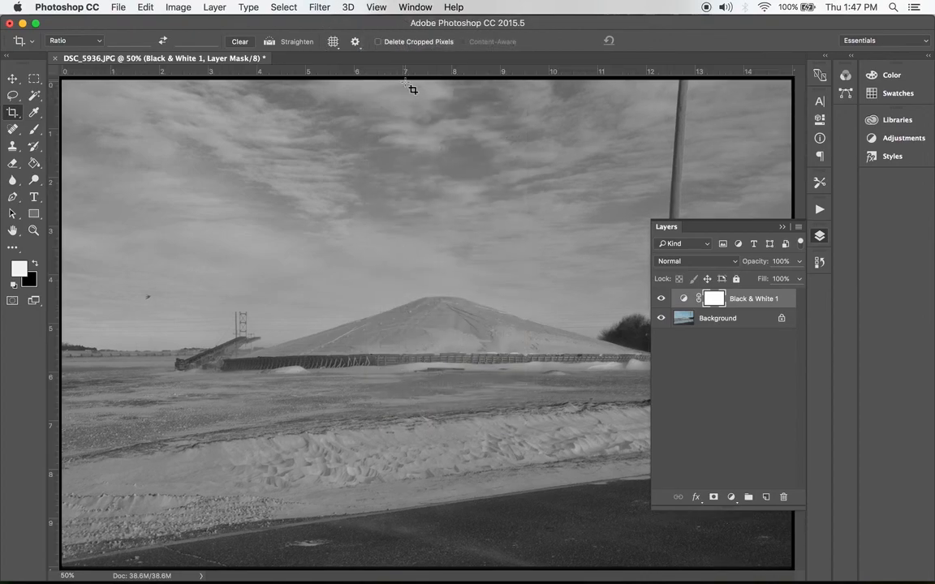
Place vertical guides at about 3.3 and 12.6 inches on the horizontal ruler, collapsing the Layers panel to clear the photo
click(376, 7)
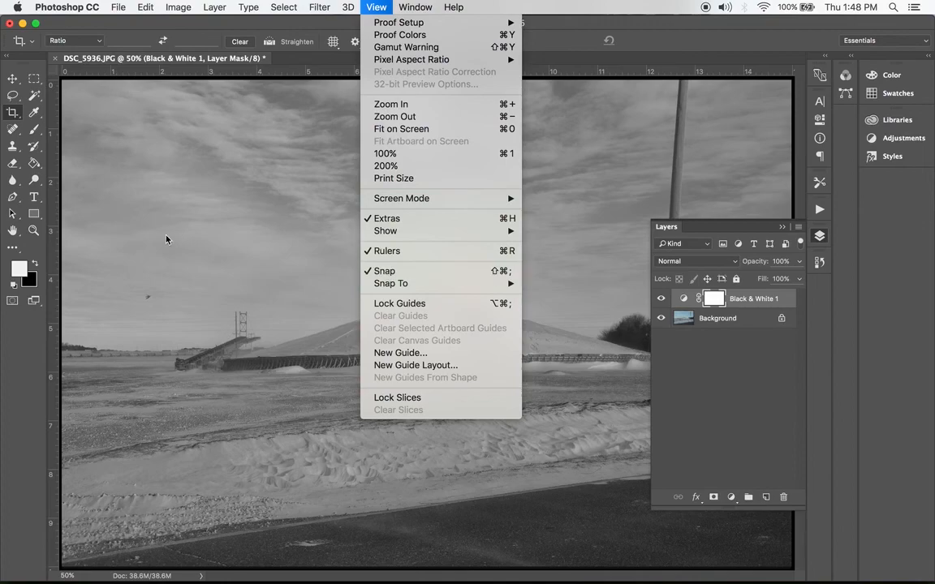
click(52, 259)
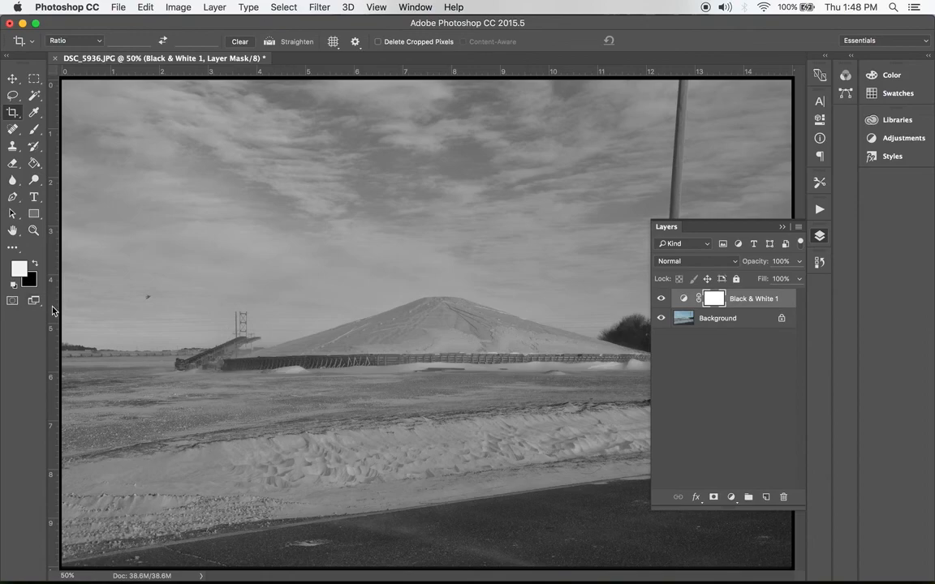
drag(52, 311, 224, 321)
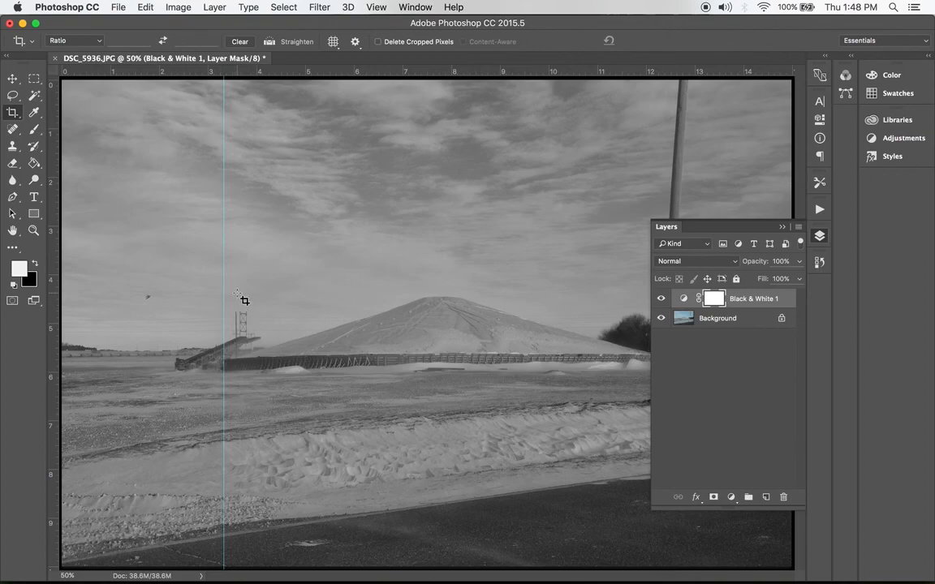
click(783, 227)
drag(50, 272, 677, 332)
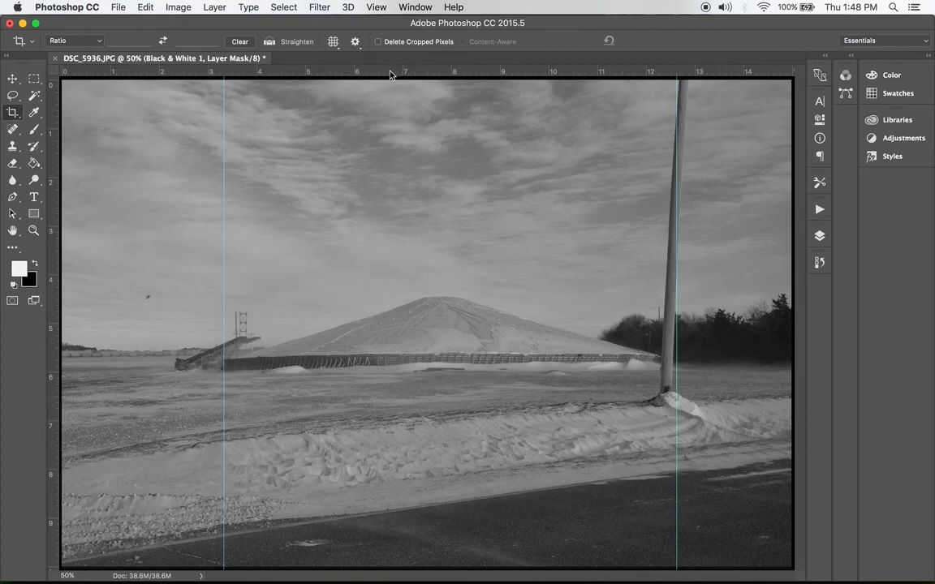
Place a horizontal guide at about 5.3 inches on the vertical ruler, and toggle all guides off, on and off again
drag(389, 75, 404, 341)
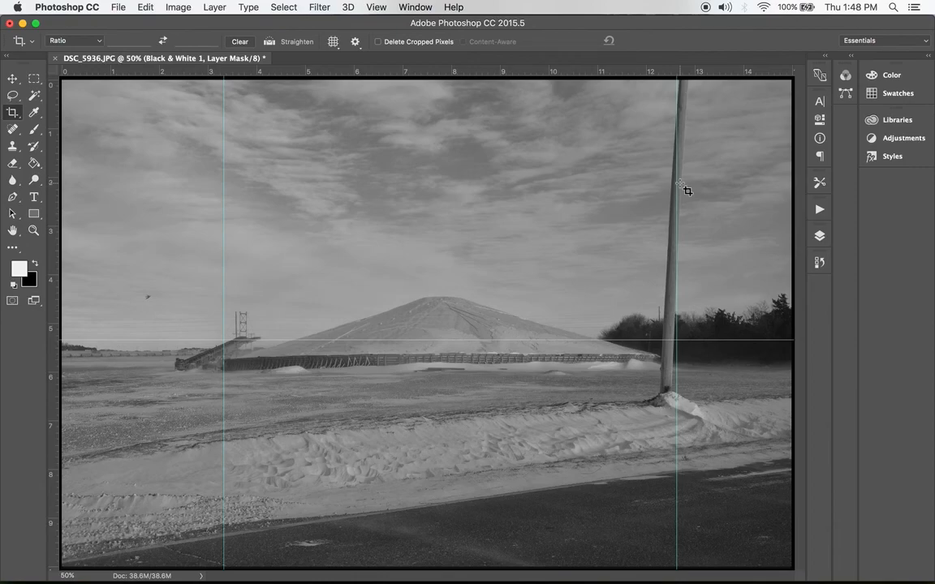
key(super)
key(super+semicolon)
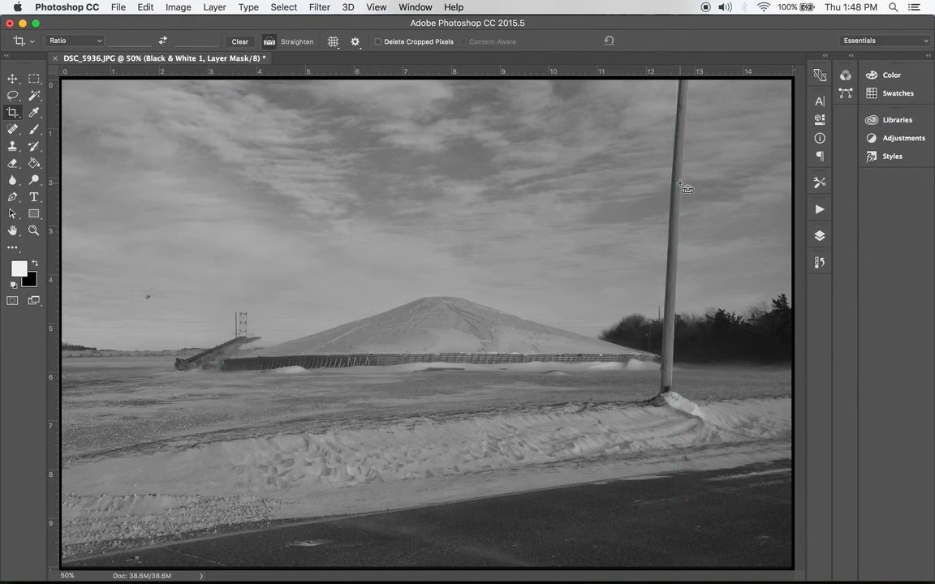
key(super+semicolon)
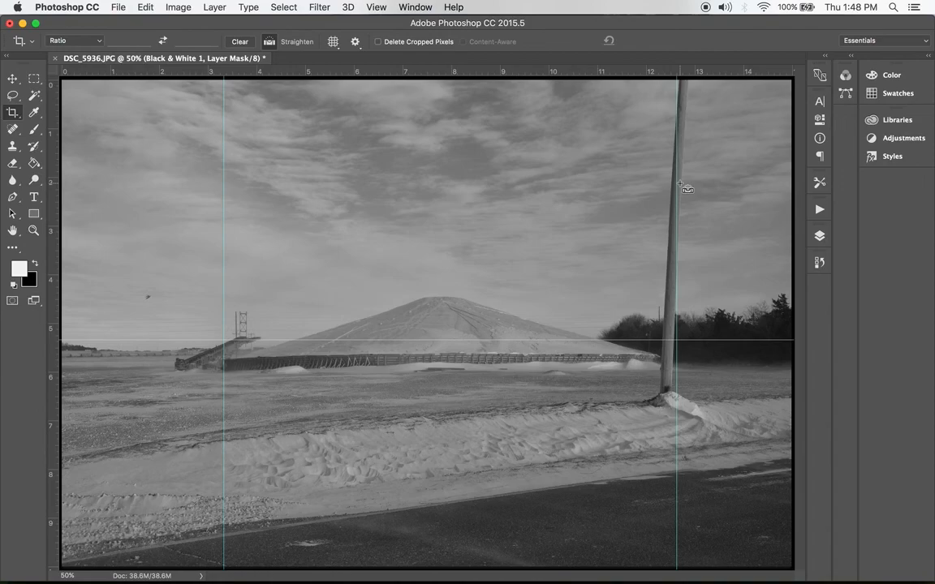
key(super+semicolon)
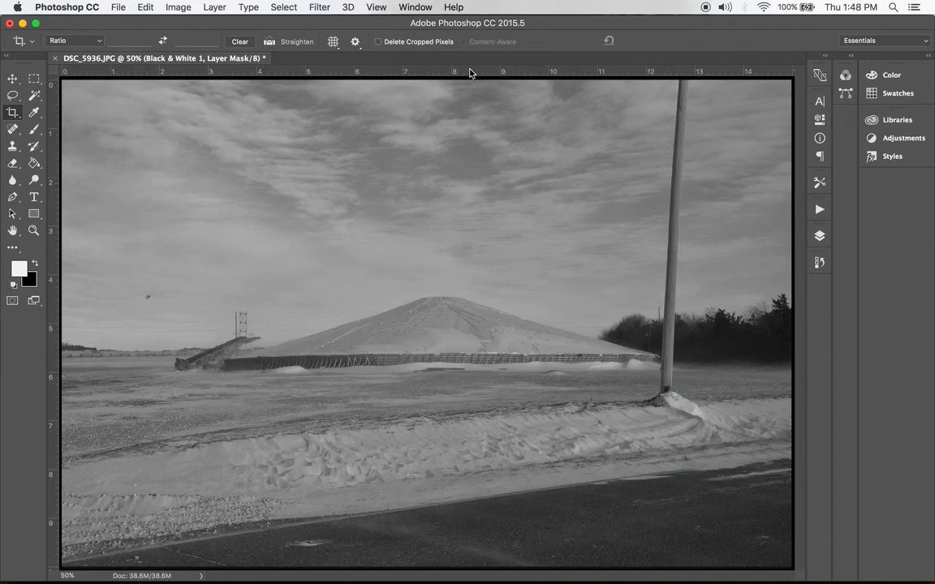
Look over the view options for snapping and guides, and reopen the Layers panel
click(378, 7)
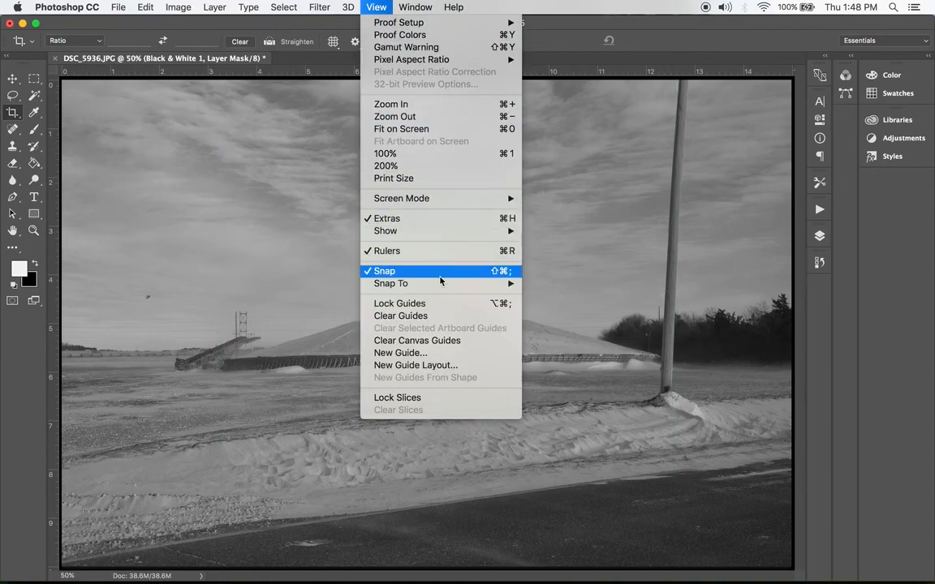
mouse_move(431, 287)
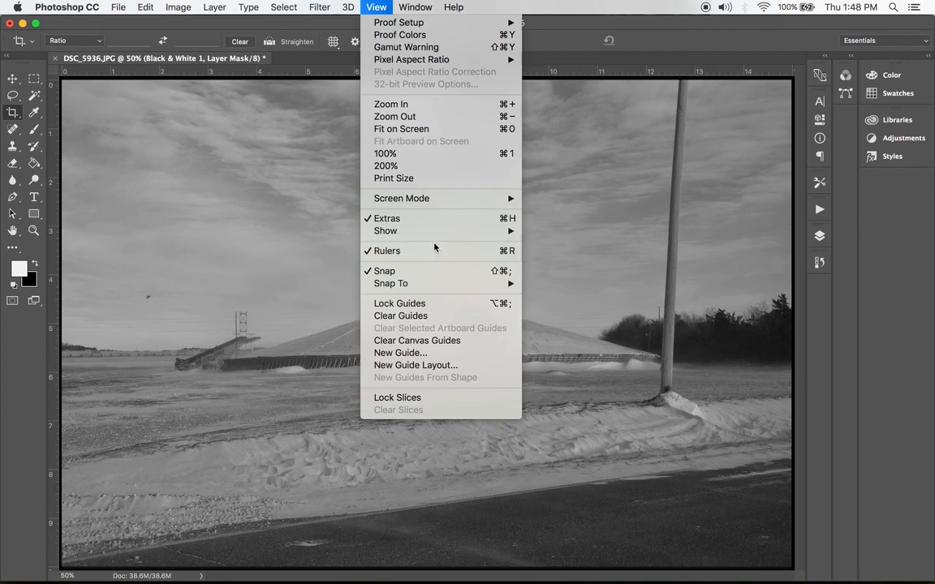
mouse_move(404, 9)
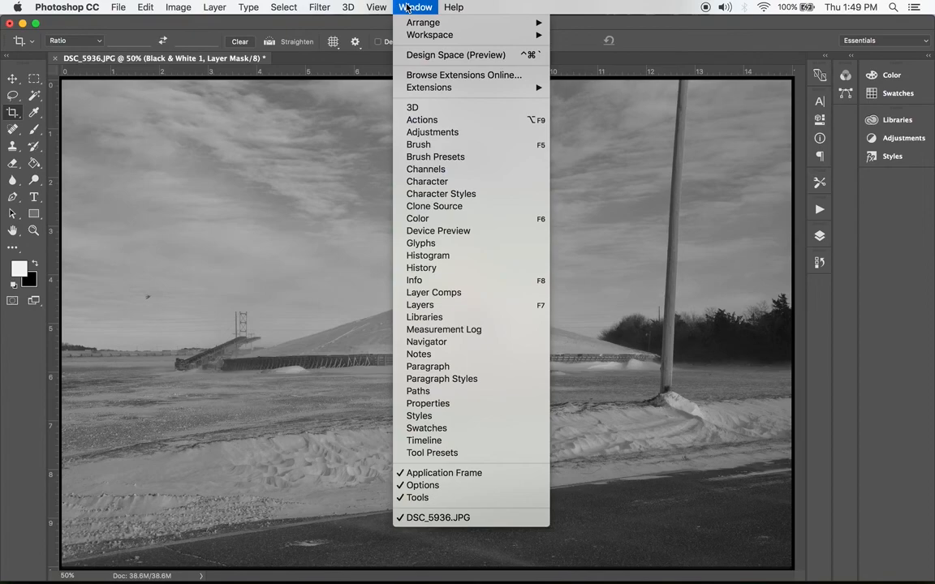
click(424, 307)
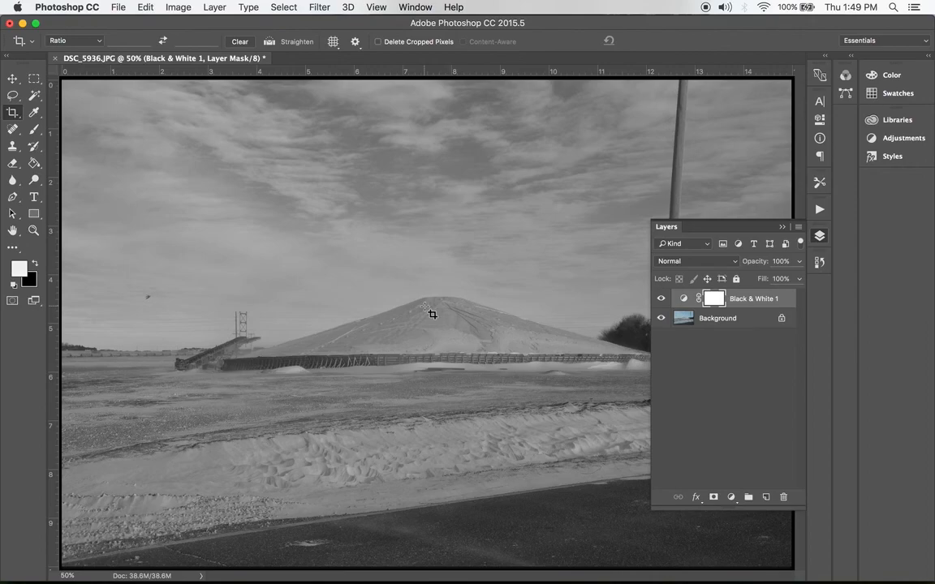
click(377, 7)
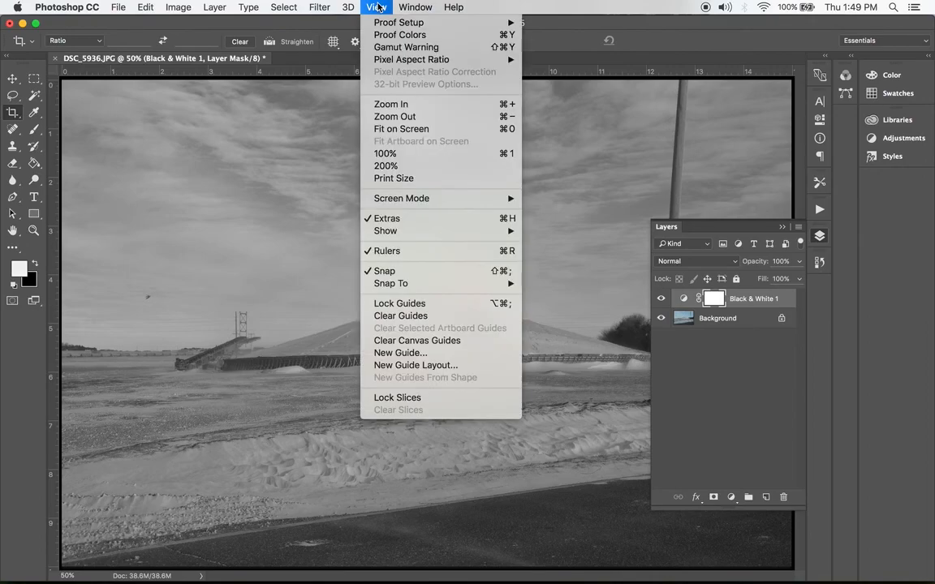
mouse_move(413, 7)
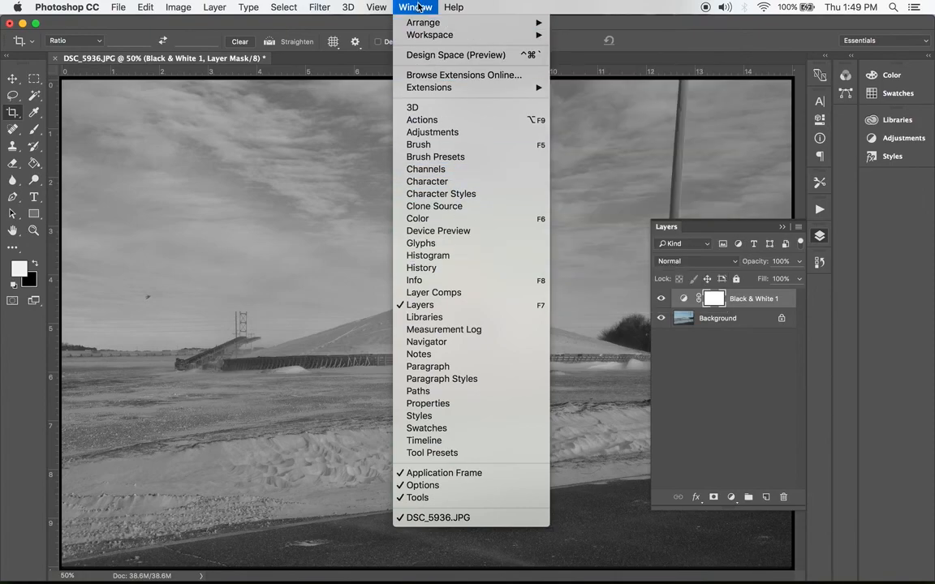
click(663, 45)
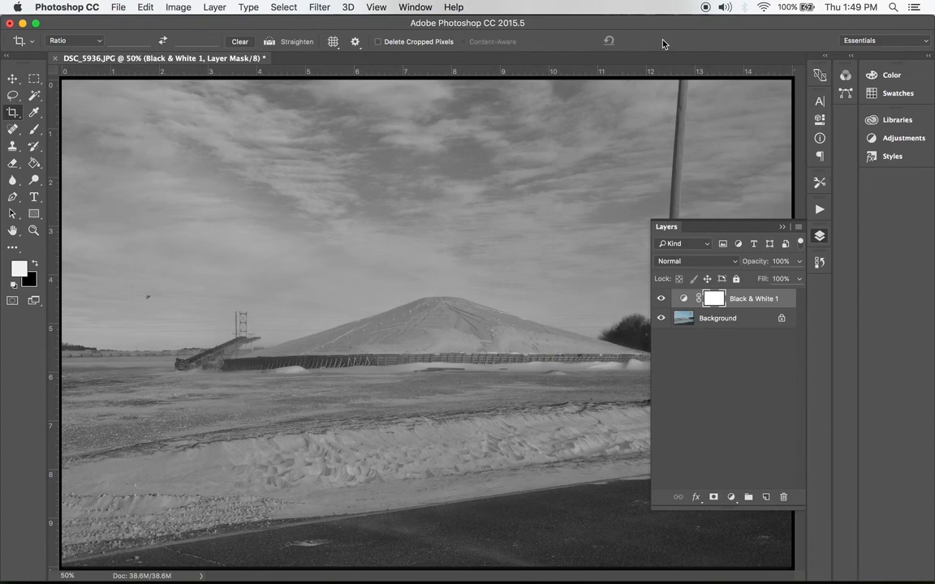